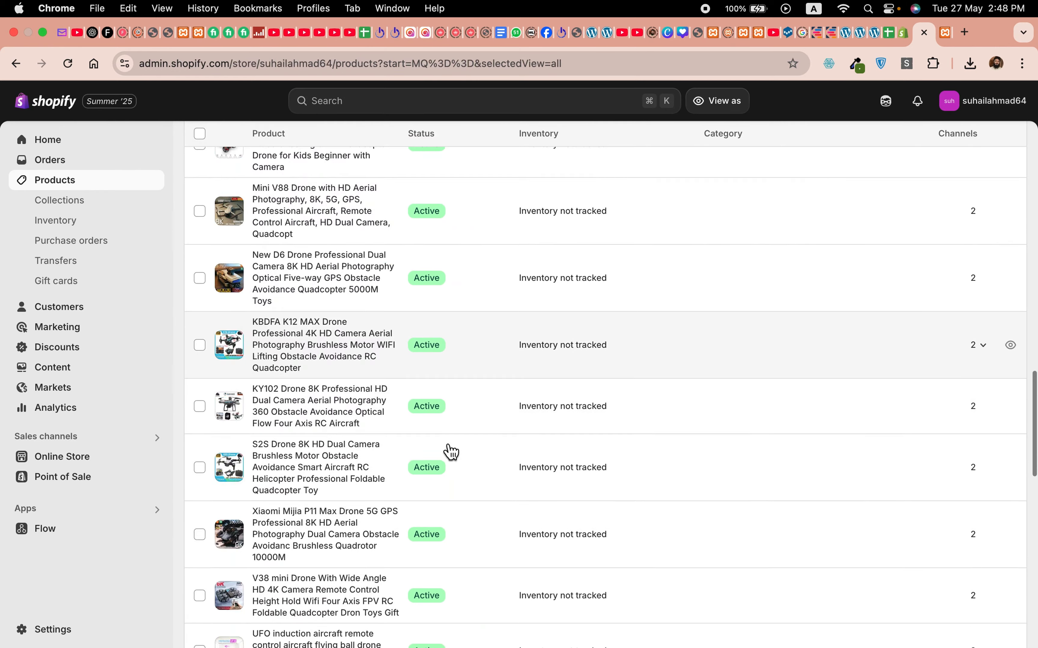
# Select all 40 products in the product list and export all products as a plain CSV file
pyautogui.scroll(10, 451, 452)
pyautogui.scroll(10, 451, 451)
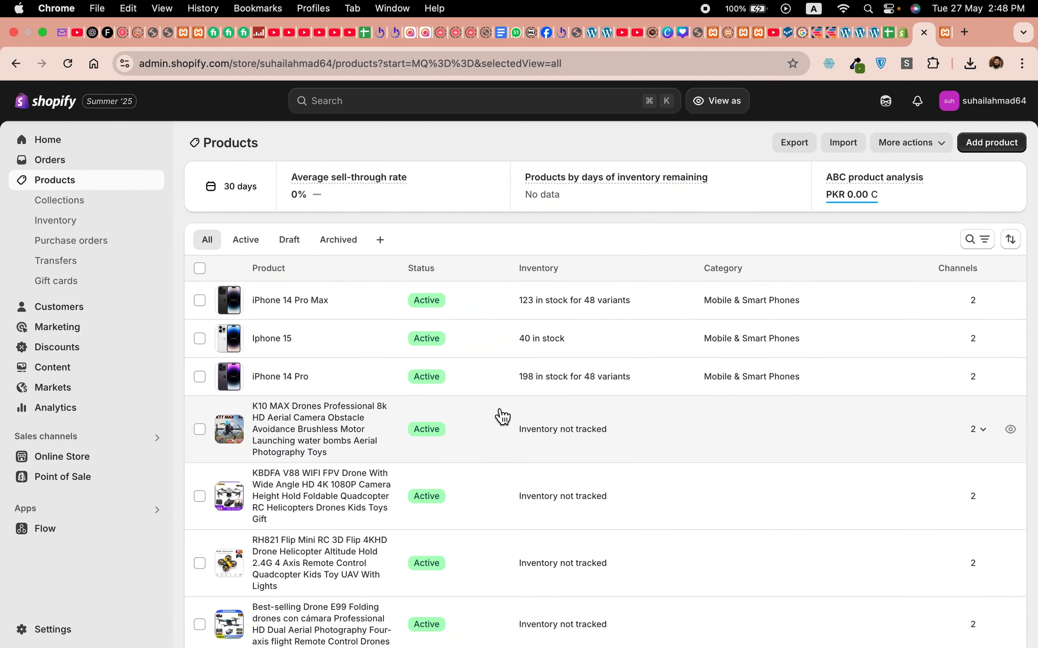
pyautogui.scroll(-10, 597, 434)
pyautogui.scroll(15, 597, 435)
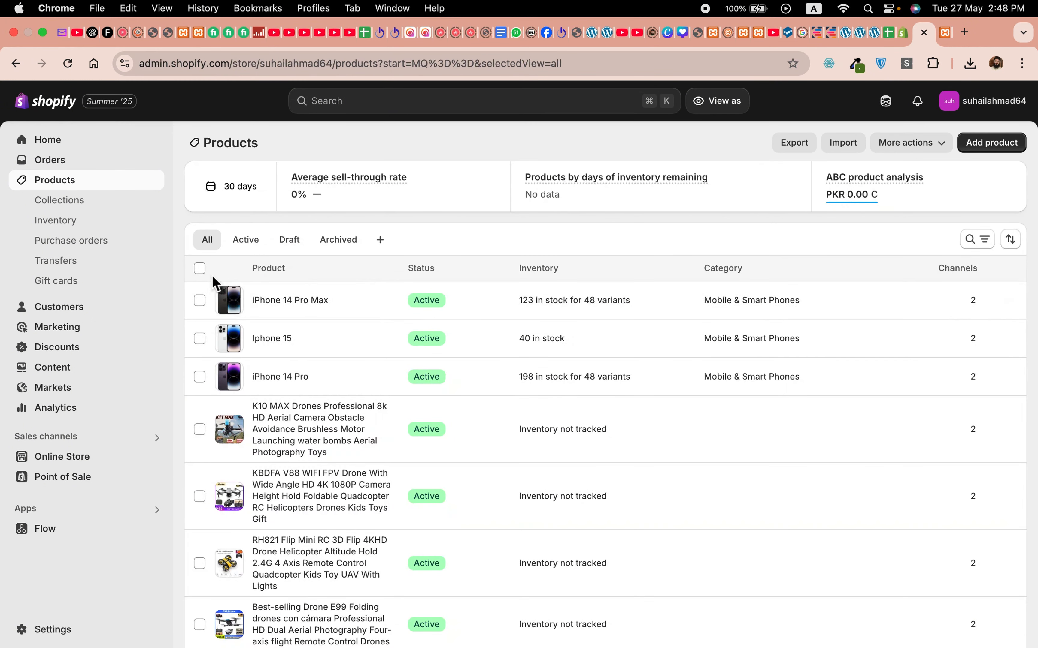
pyautogui.click(200, 269)
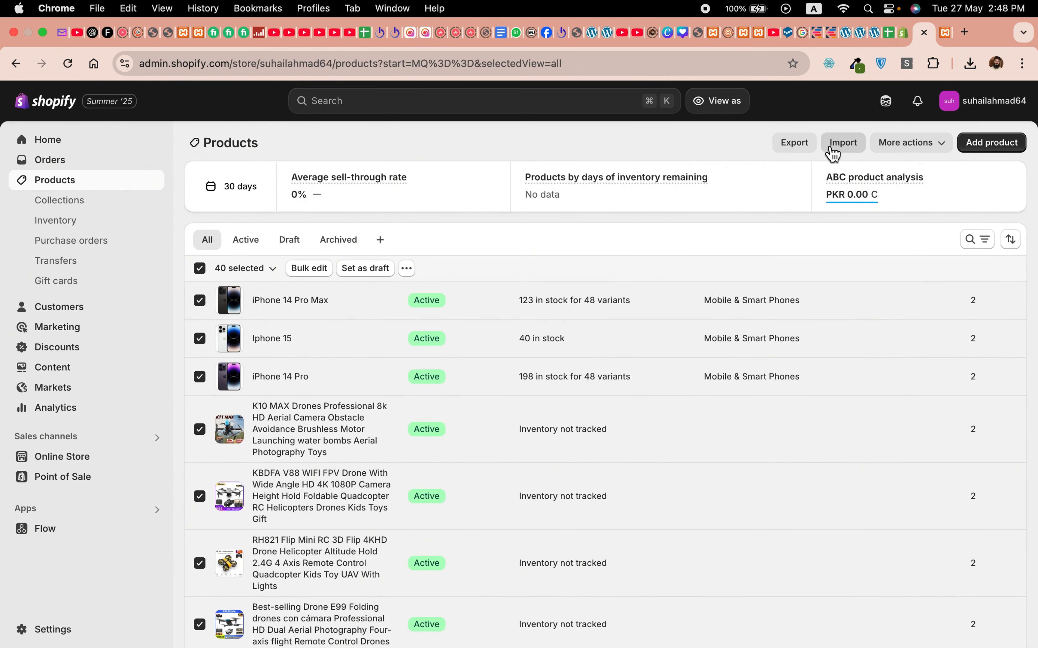
pyautogui.click(802, 150)
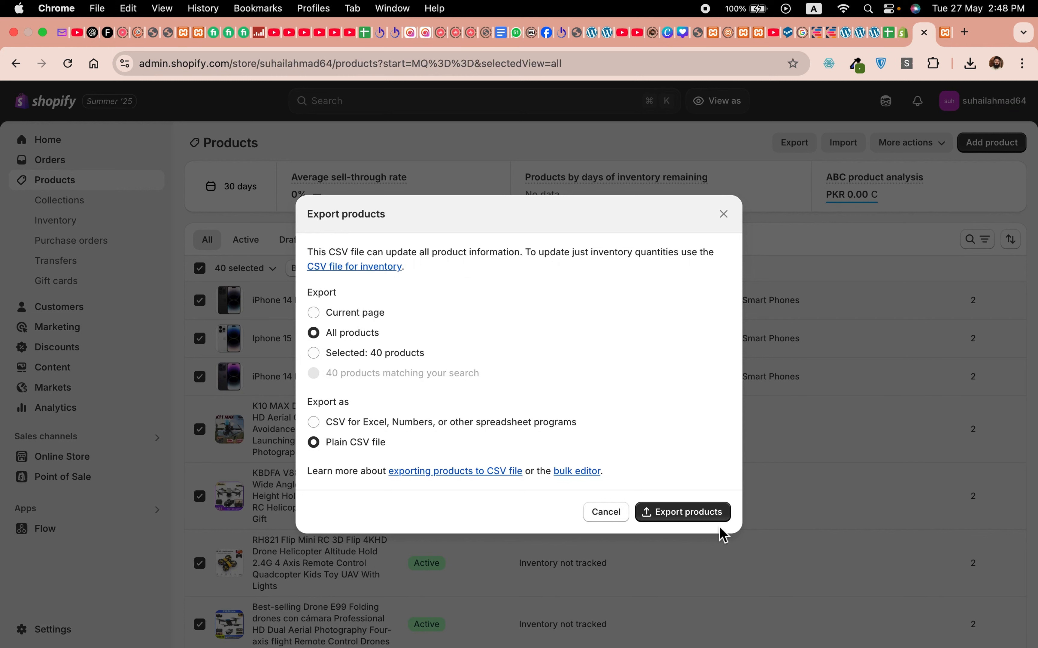
pyautogui.click(686, 513)
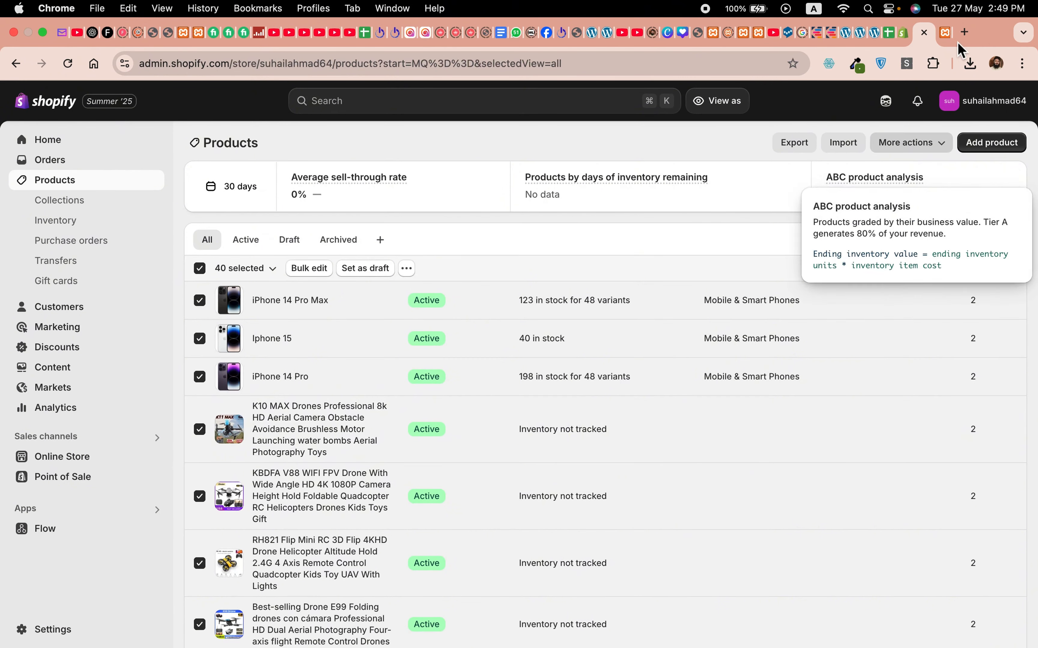
# Open importwoocommerce.com in a new browser tab and go to its Shopify to WooCommerce (Tool) page
pyautogui.click(965, 33)
pyautogui.click(656, 67)
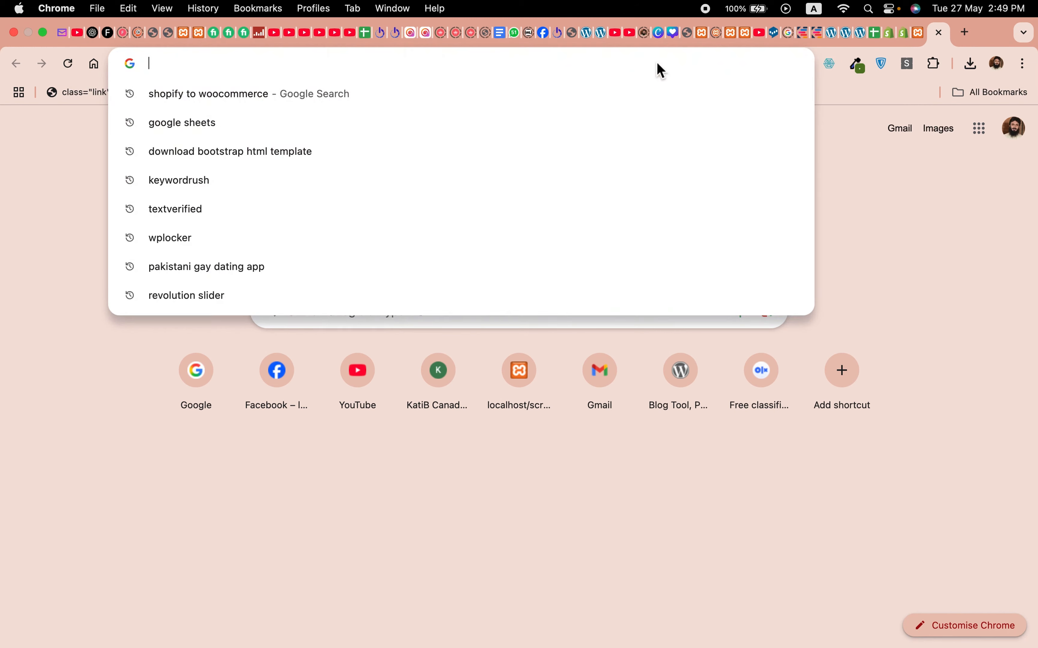
pyautogui.write('impor')
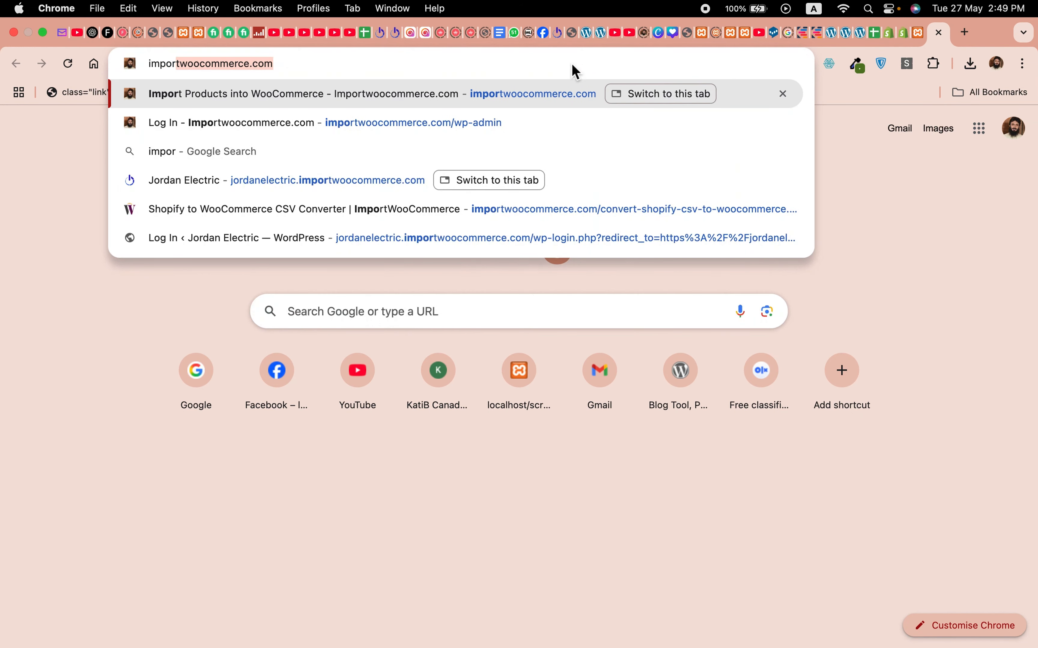
pyautogui.write('twoocommerce')
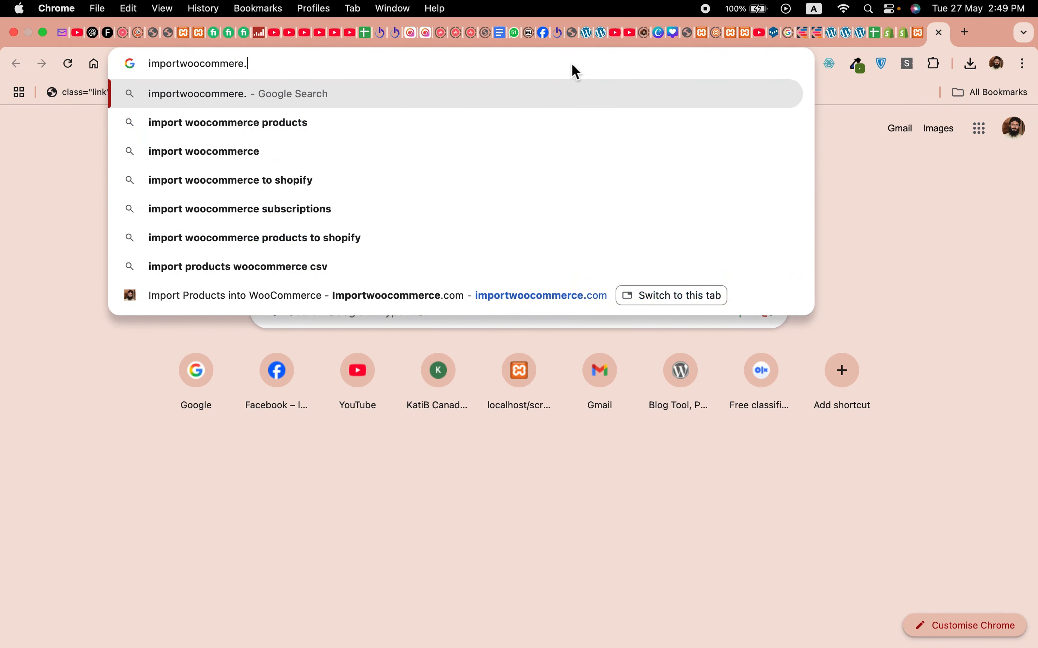
pyautogui.press('BackSpace')
pyautogui.write('ce.com')
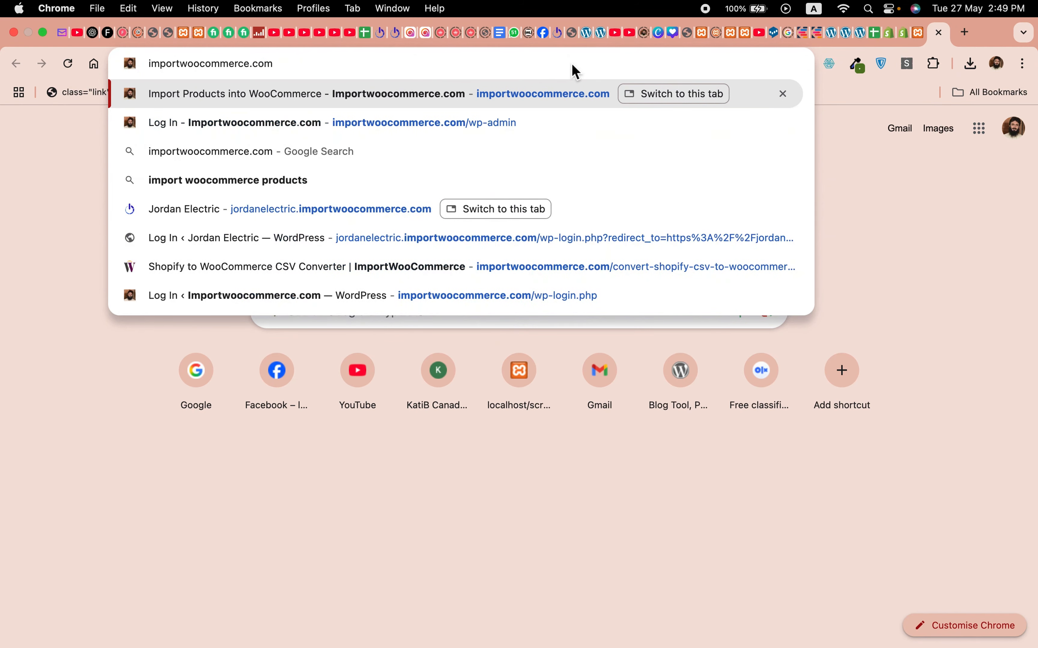
pyautogui.press('Return')
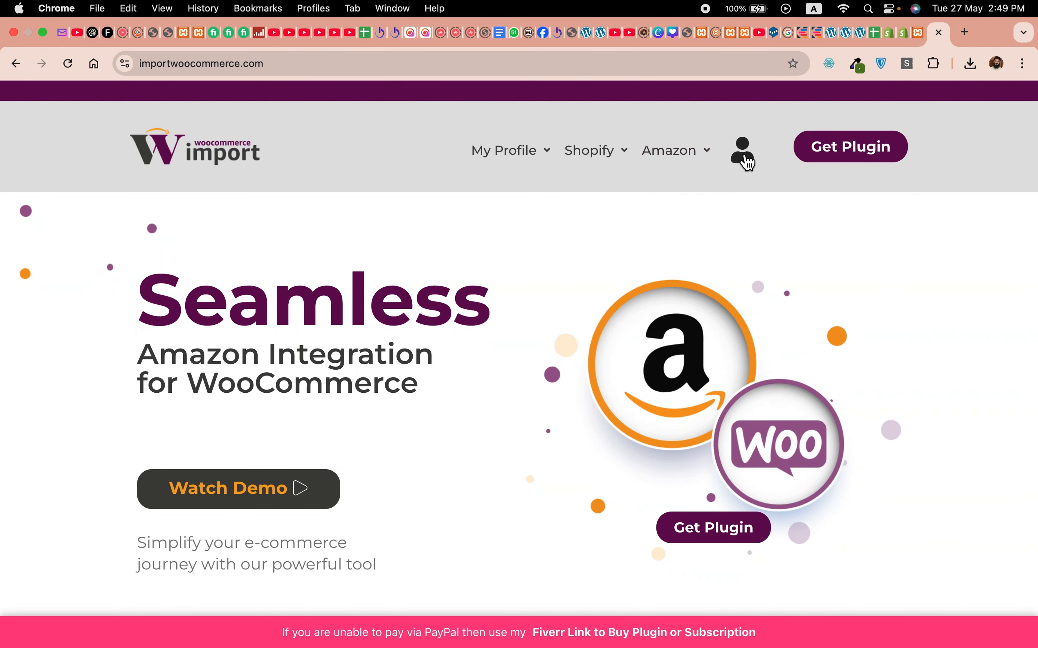
pyautogui.moveTo(598, 157)
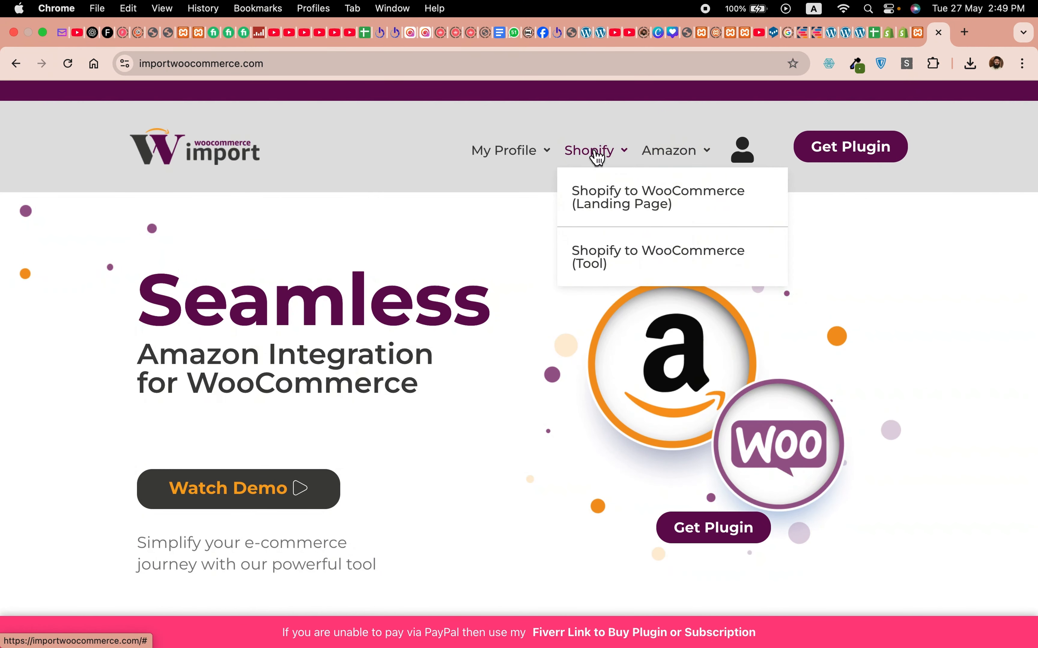
pyautogui.click(590, 262)
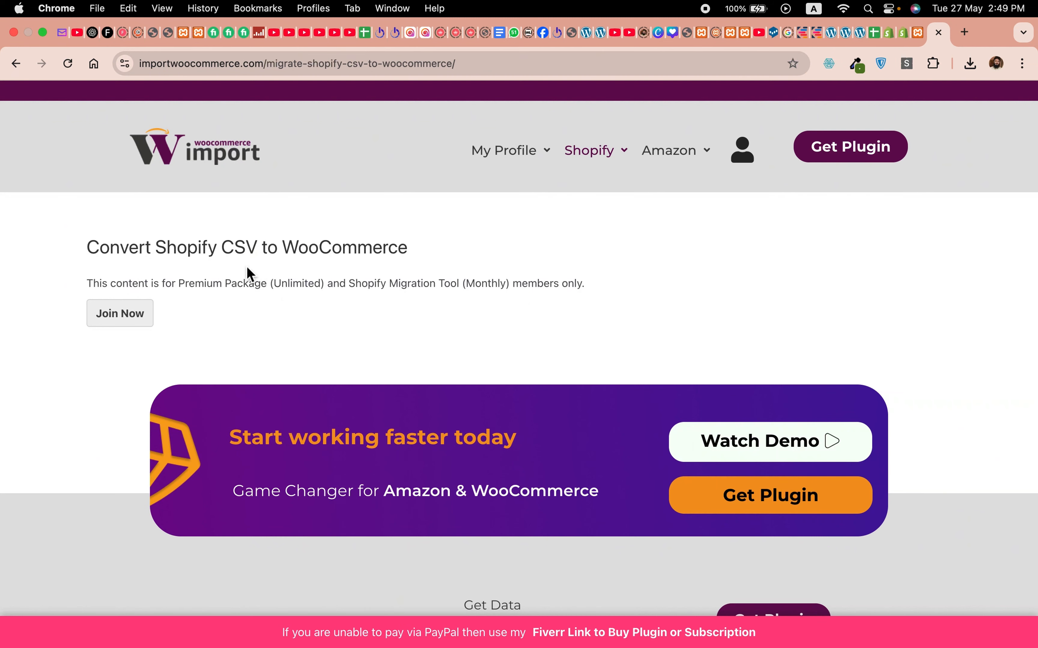
# Join from the converter page by choosing the Shopify Migration Tool (Monthly) membership, and review its checkout page
pyautogui.click(129, 325)
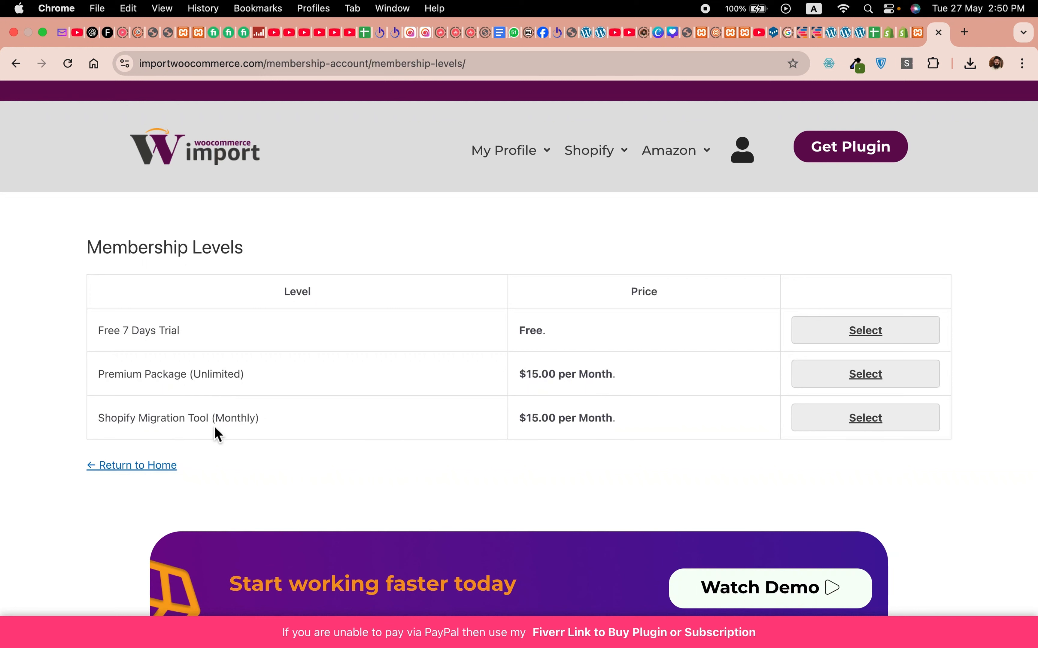
pyautogui.click(850, 434)
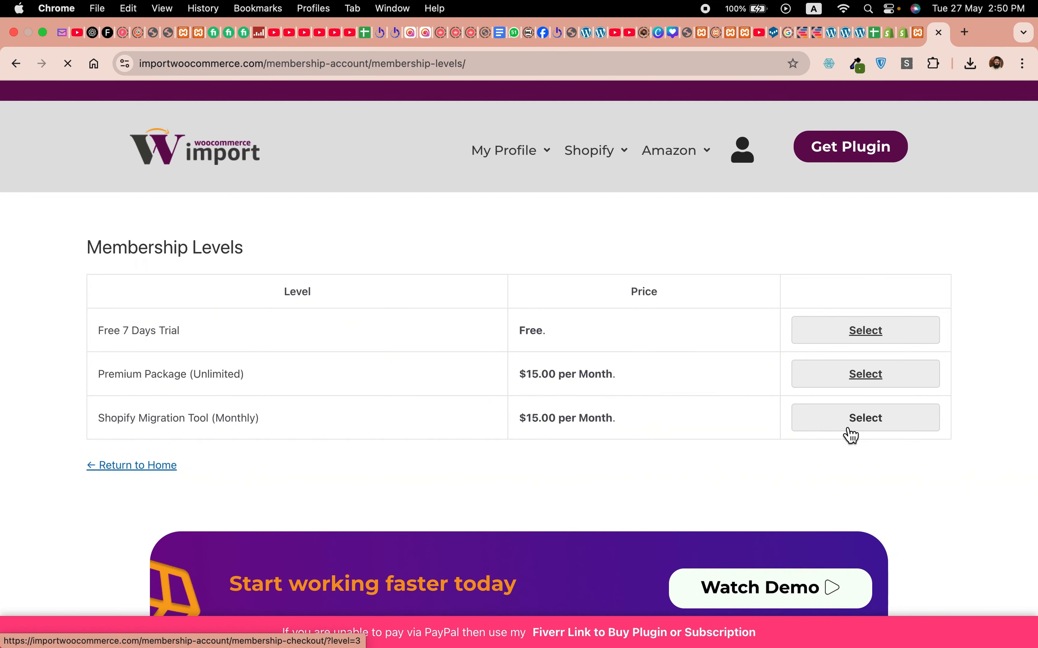
pyautogui.scroll(-4, 316, 432)
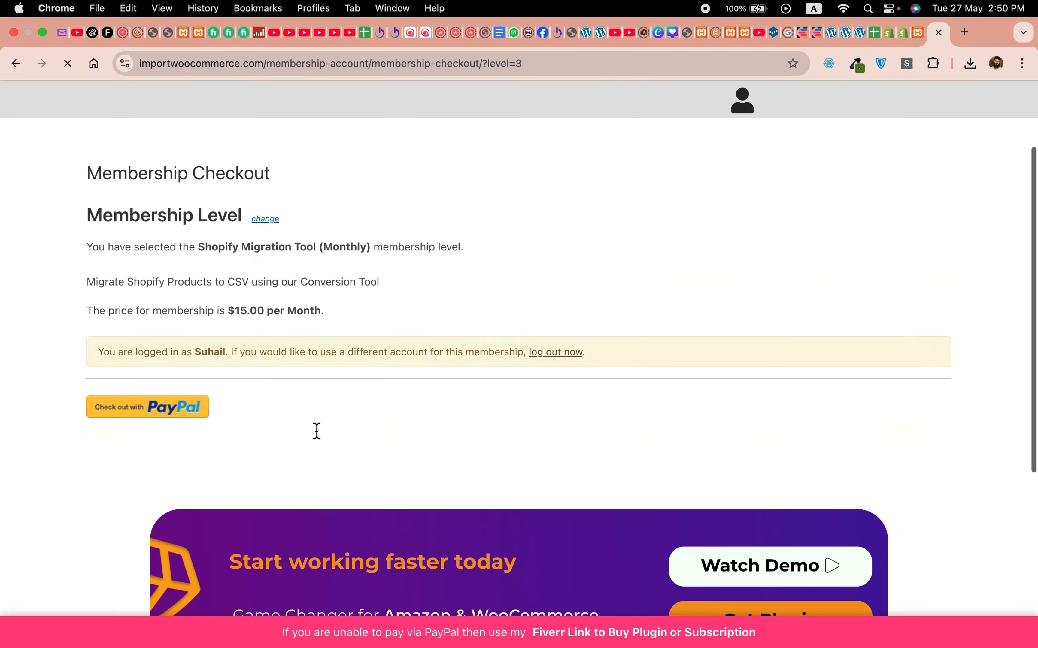
pyautogui.scroll(5, 657, 287)
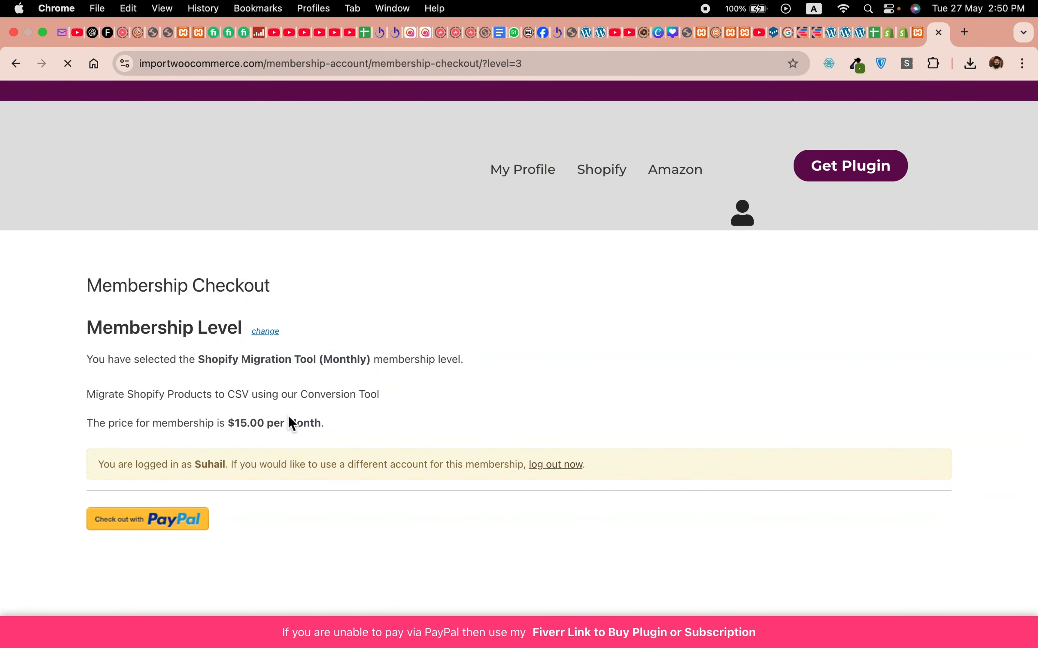
# Log out of the current account from the membership checkout and review the account information form for new members
pyautogui.click(558, 470)
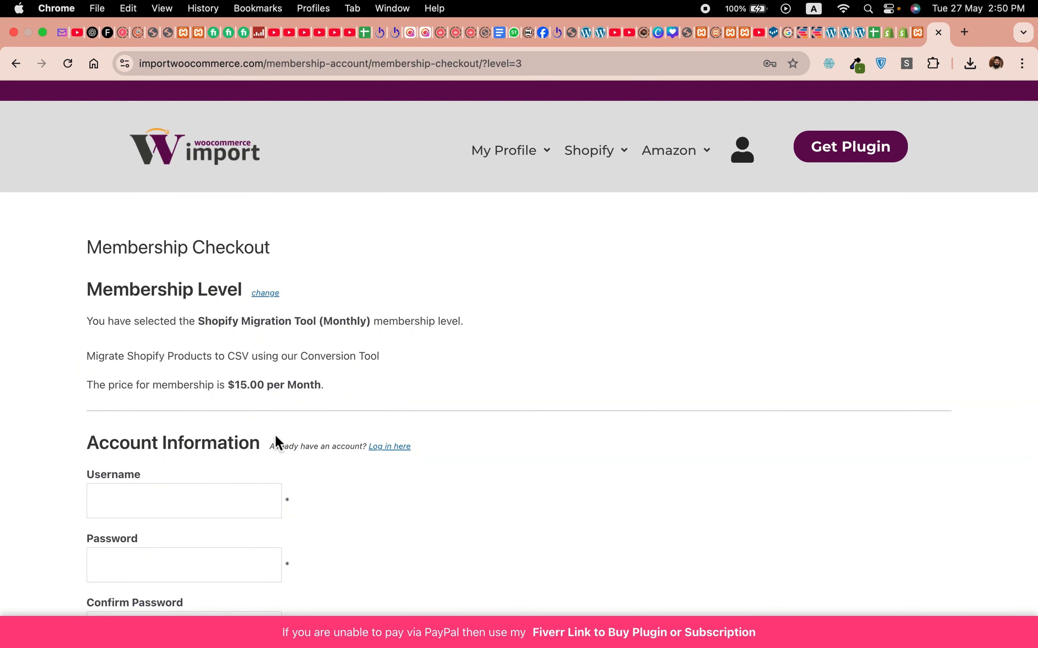
pyautogui.scroll(-5, 274, 434)
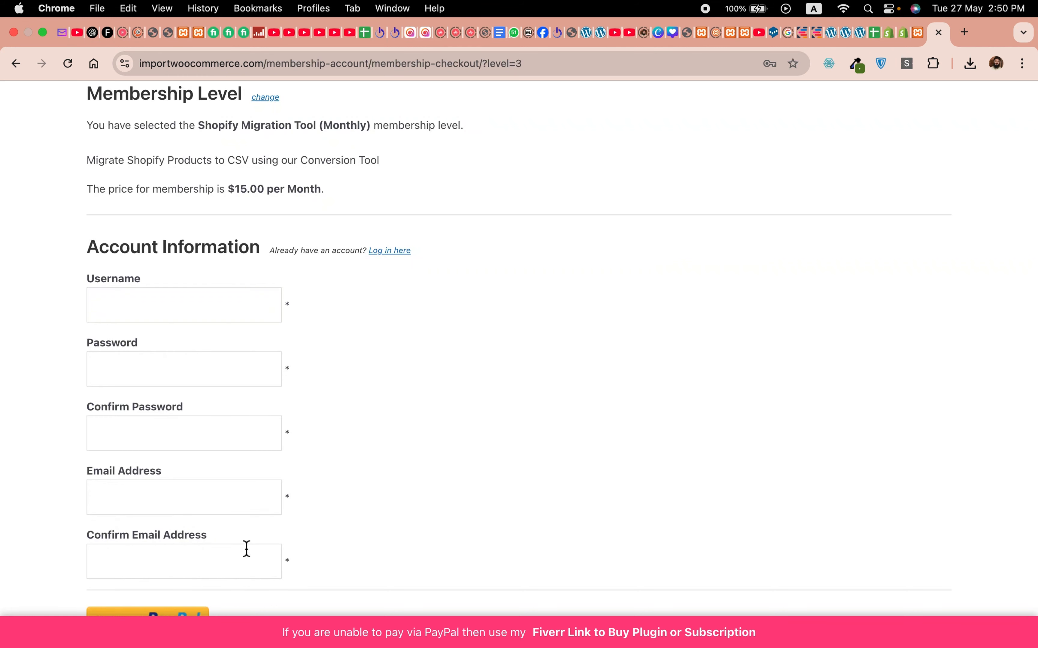
pyautogui.scroll(-4, 246, 550)
pyautogui.scroll(10, 810, 380)
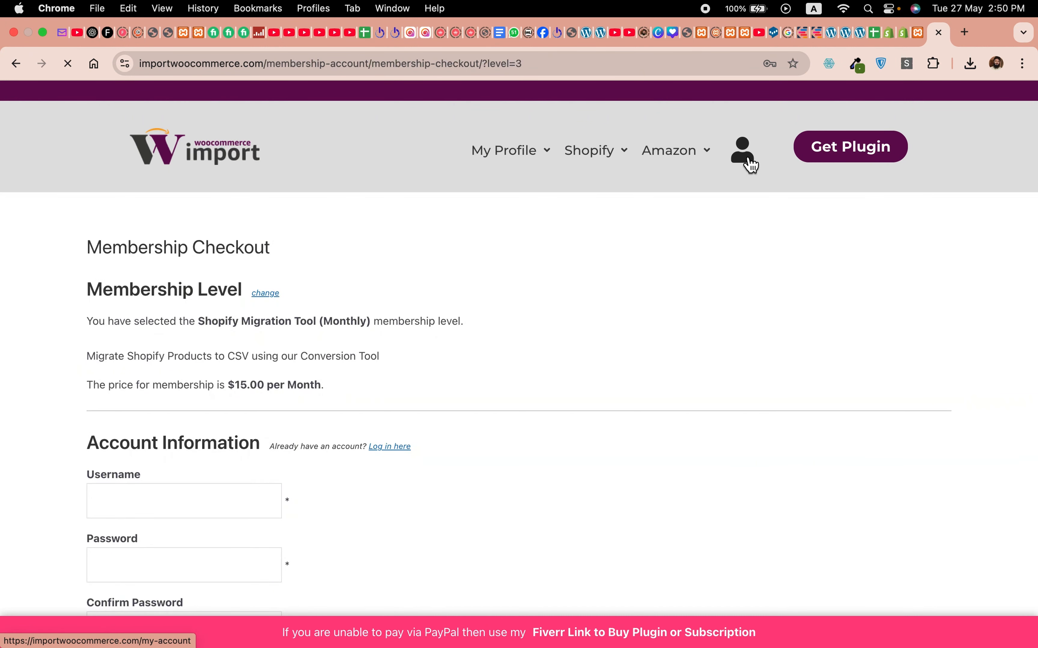
# Log in on the My account page with the saved email address and password, and open the Shopify to WooCommerce (Tool) page
pyautogui.click(274, 410)
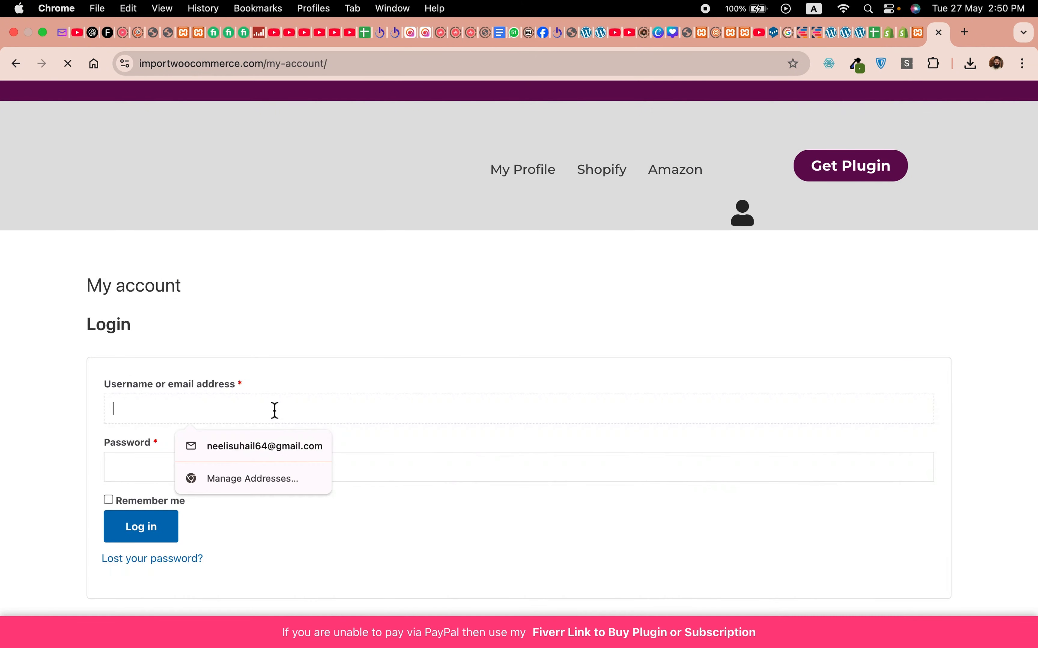
pyautogui.click(262, 371)
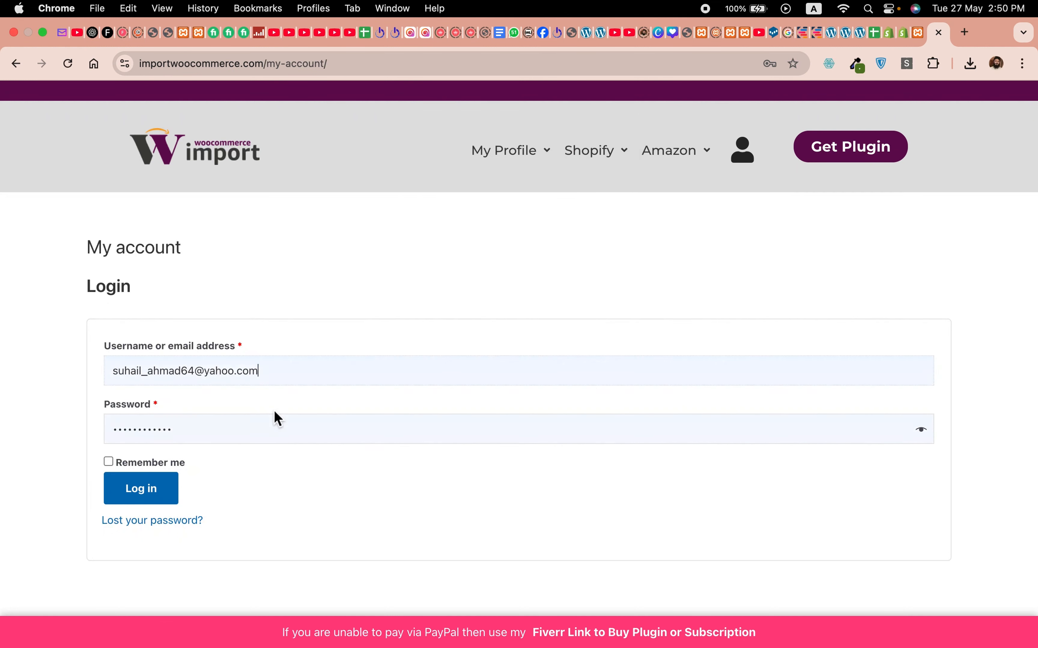
pyautogui.click(158, 497)
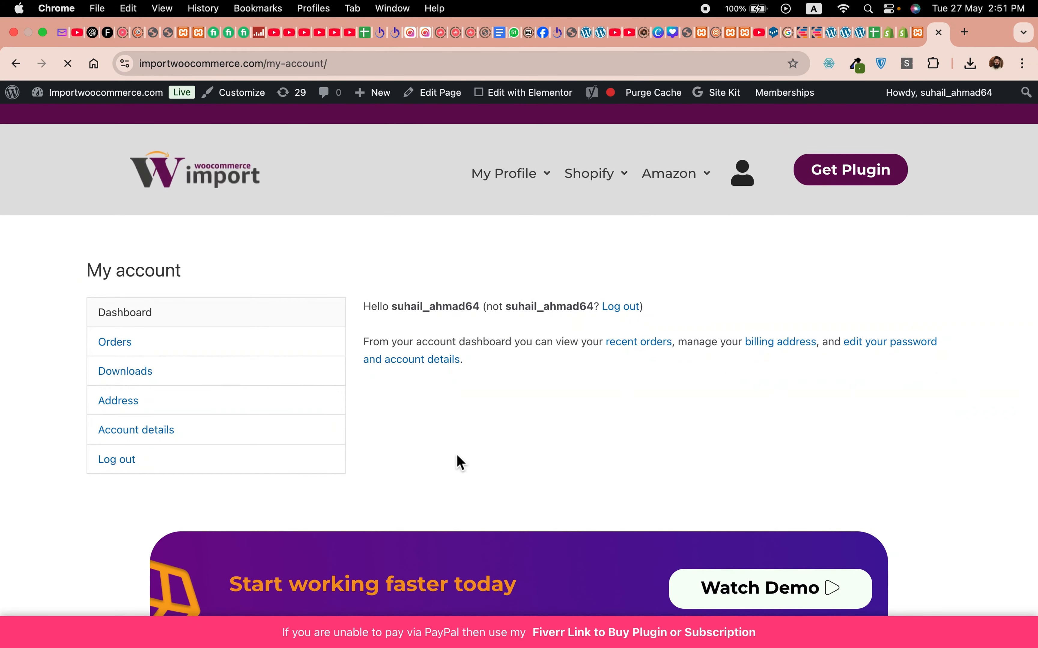
pyautogui.moveTo(577, 185)
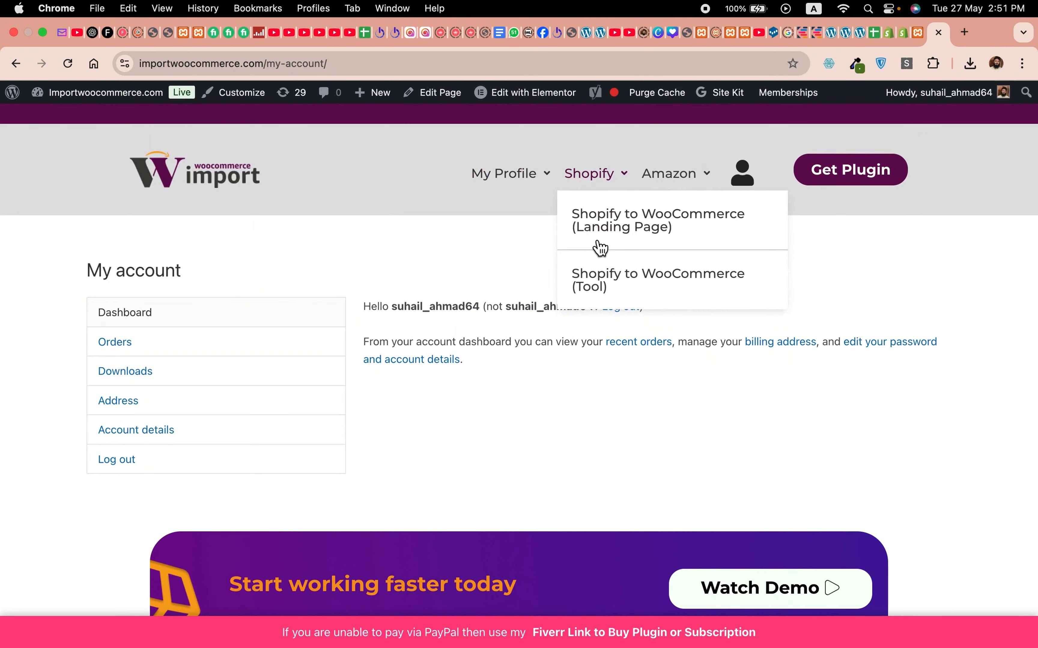
pyautogui.click(598, 286)
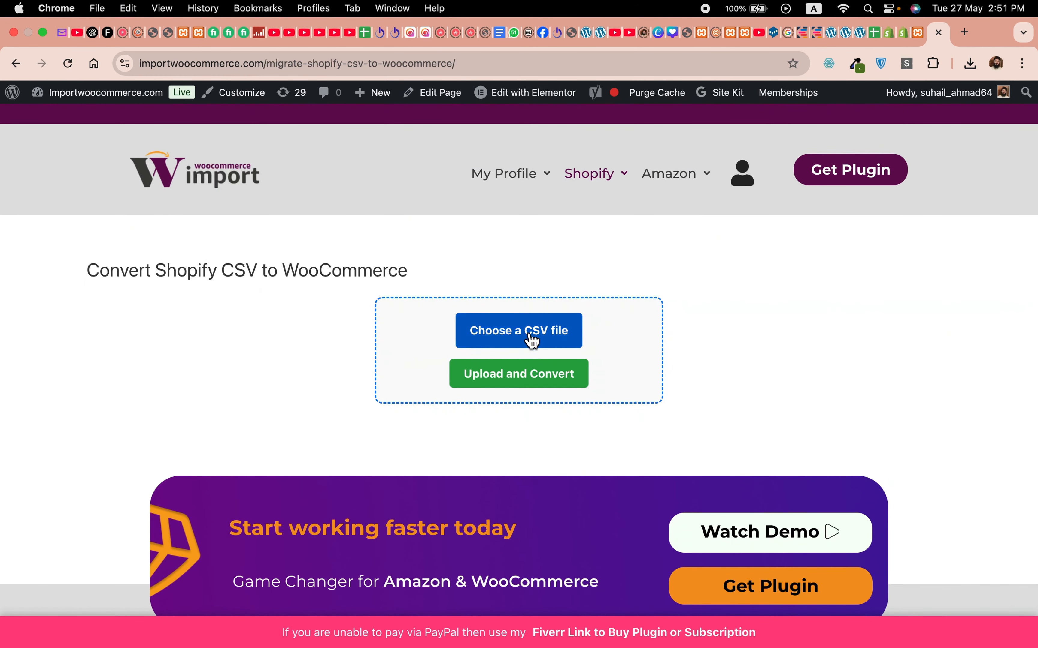
# Open Gmail in a new browser tab
pyautogui.click(966, 34)
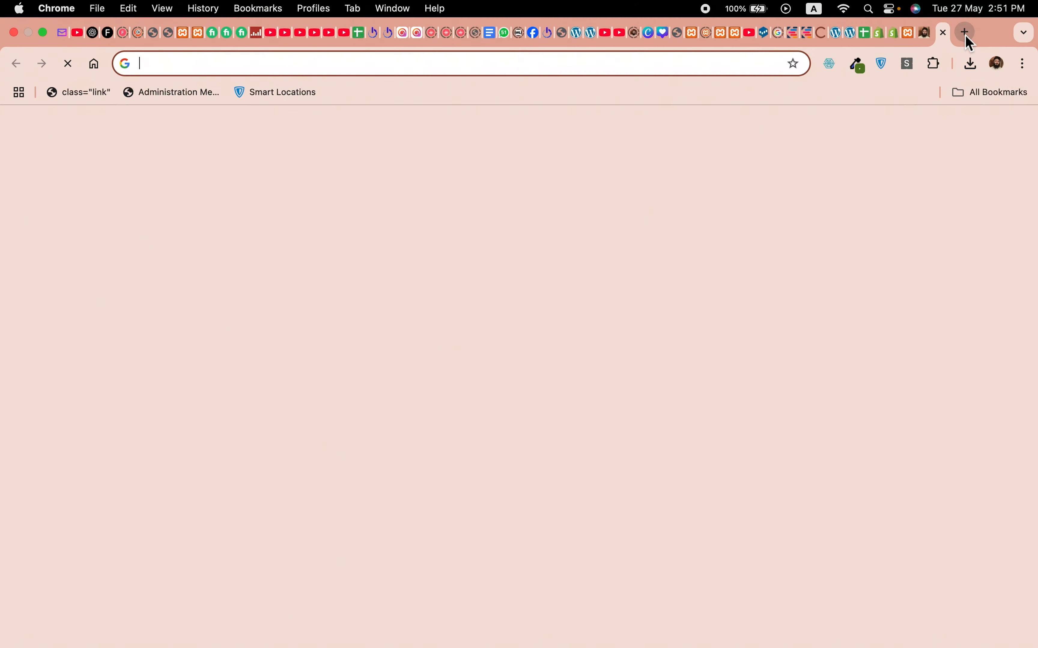
pyautogui.write('gmail')
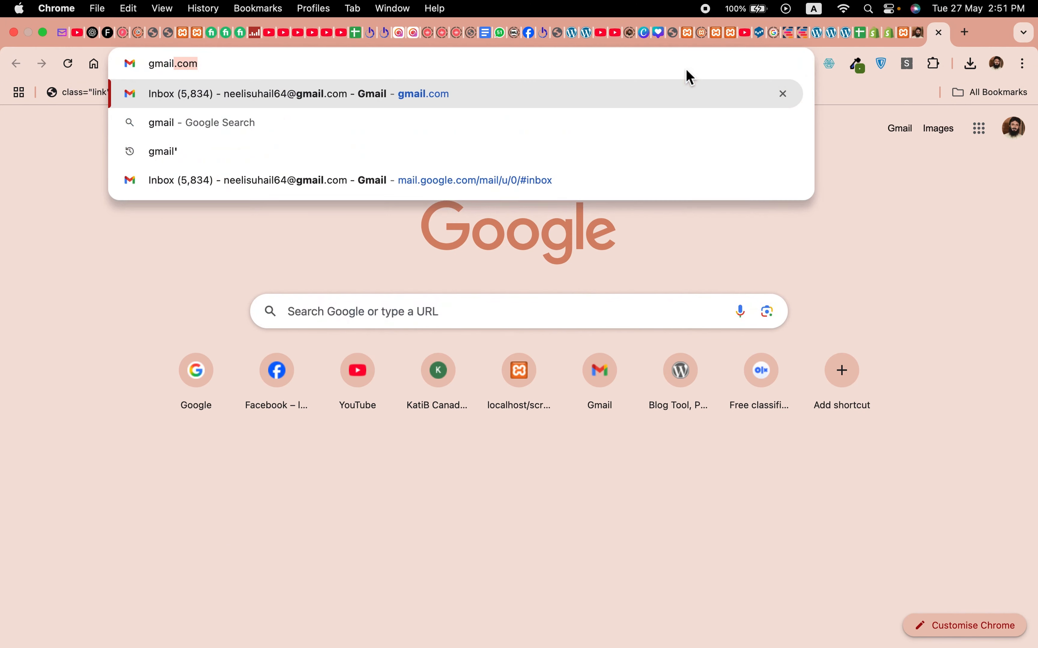
pyautogui.press('Return')
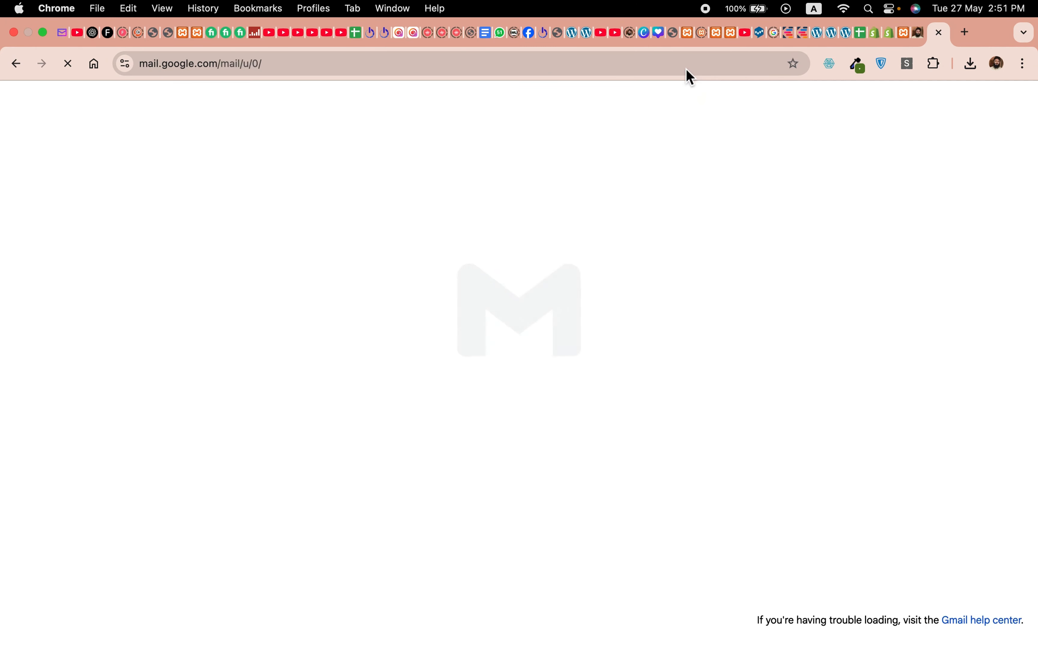
pyautogui.click(874, 33)
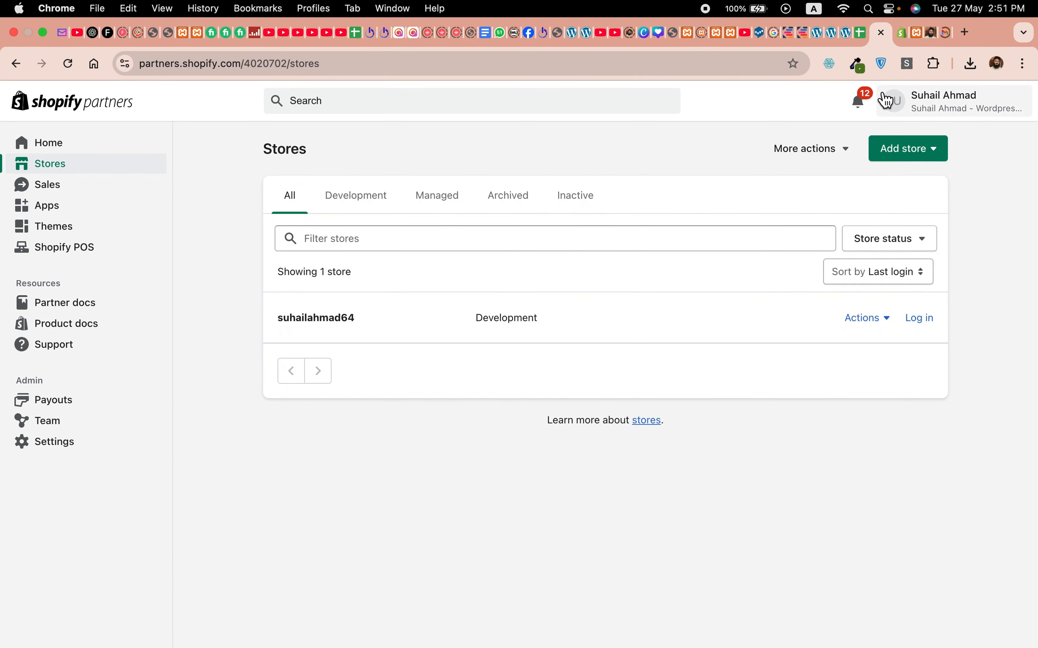
pyautogui.click(903, 32)
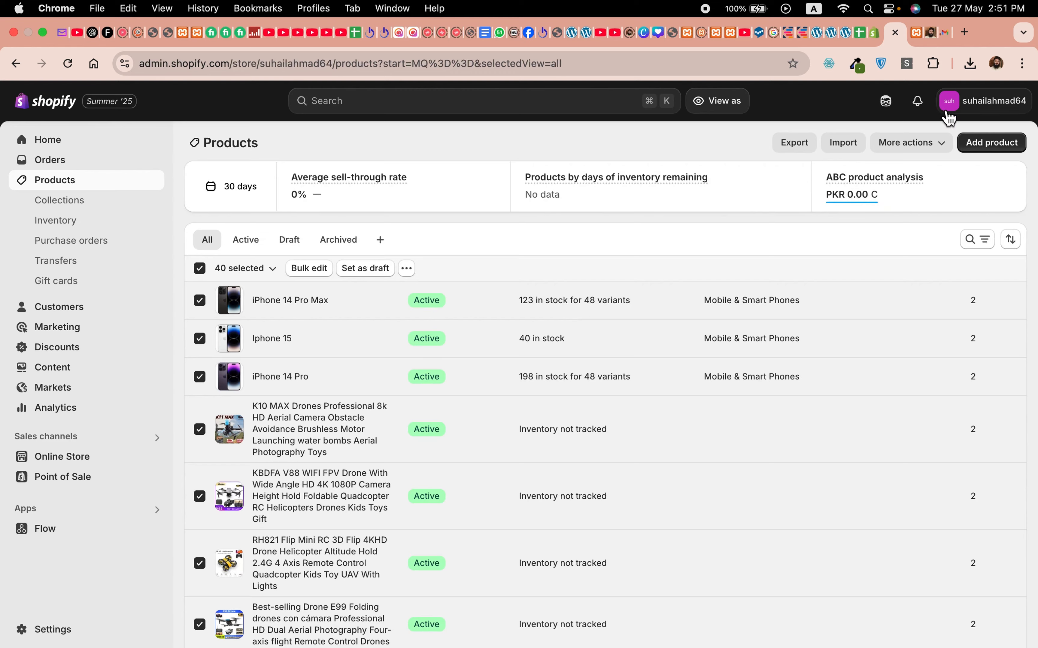
pyautogui.scroll(-10, 850, 301)
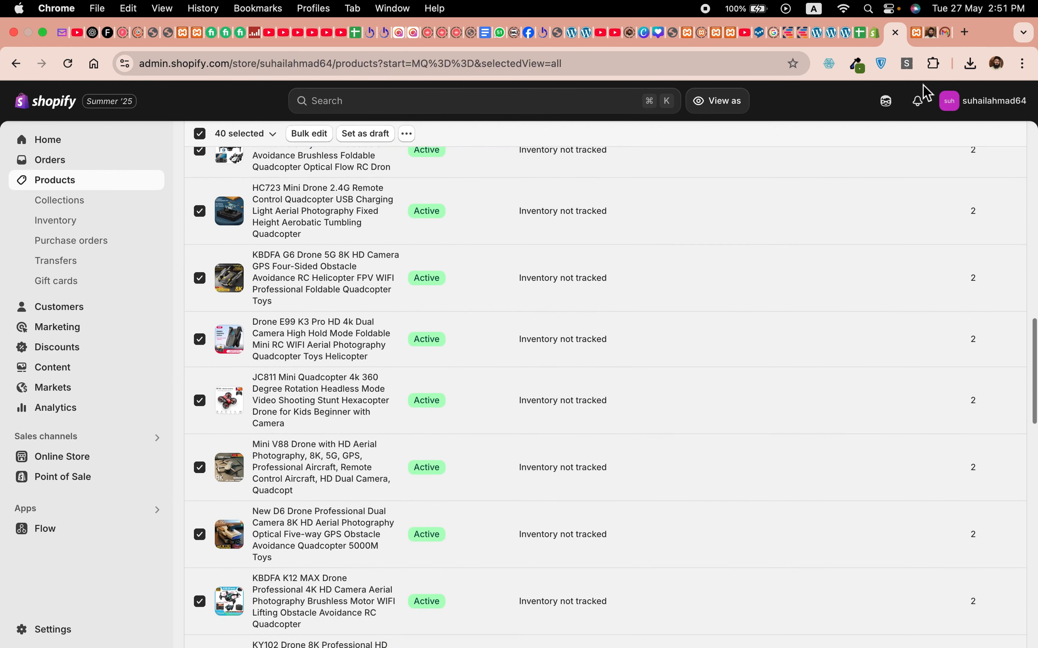
pyautogui.click(941, 41)
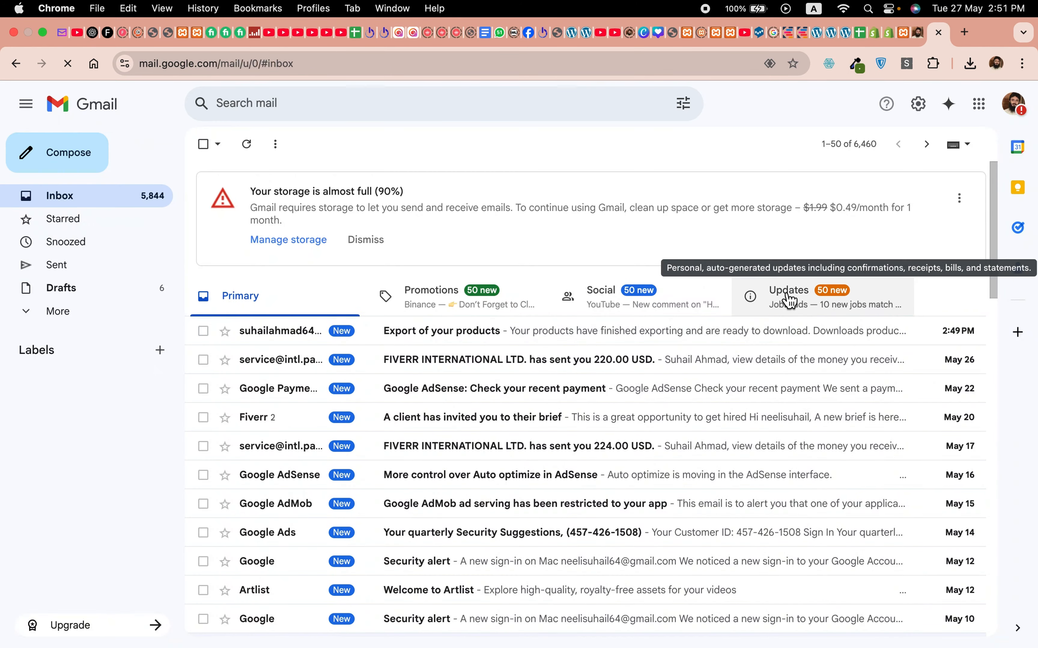
# Open the "Export of your products" email and save its products_export_1.csv file to the Downloads folder
pyautogui.click(514, 340)
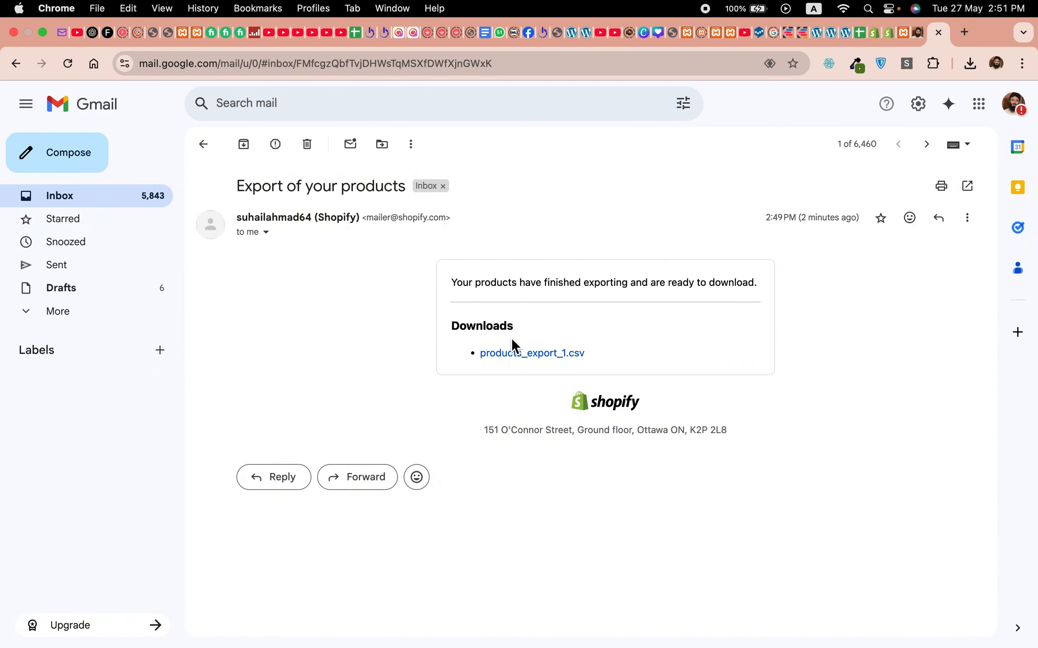
pyautogui.click(541, 364)
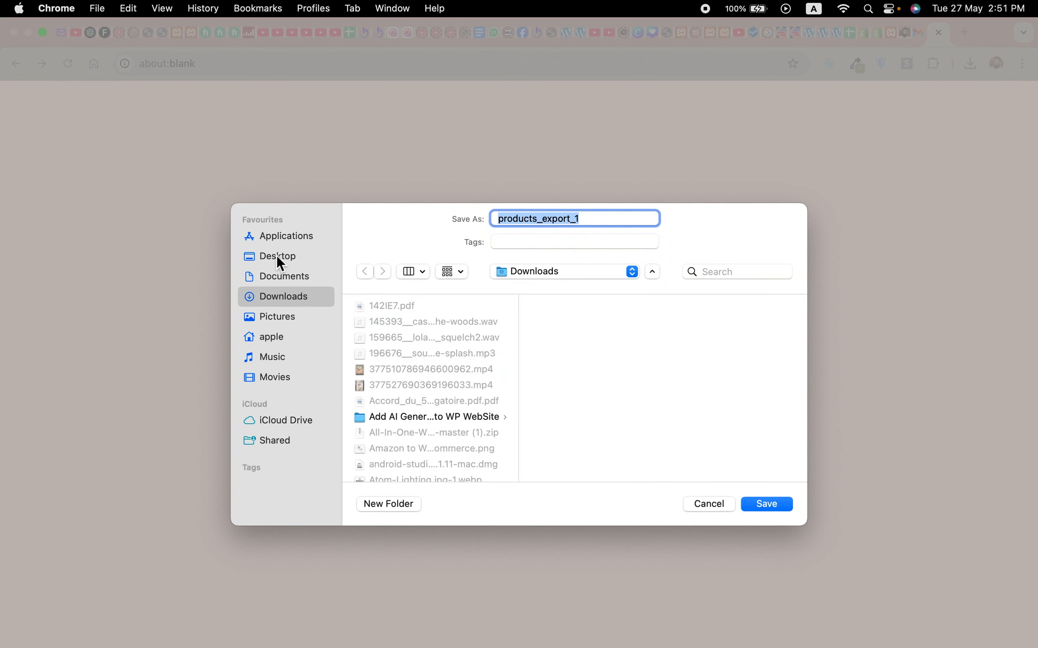
pyautogui.click(276, 255)
pyautogui.click(275, 298)
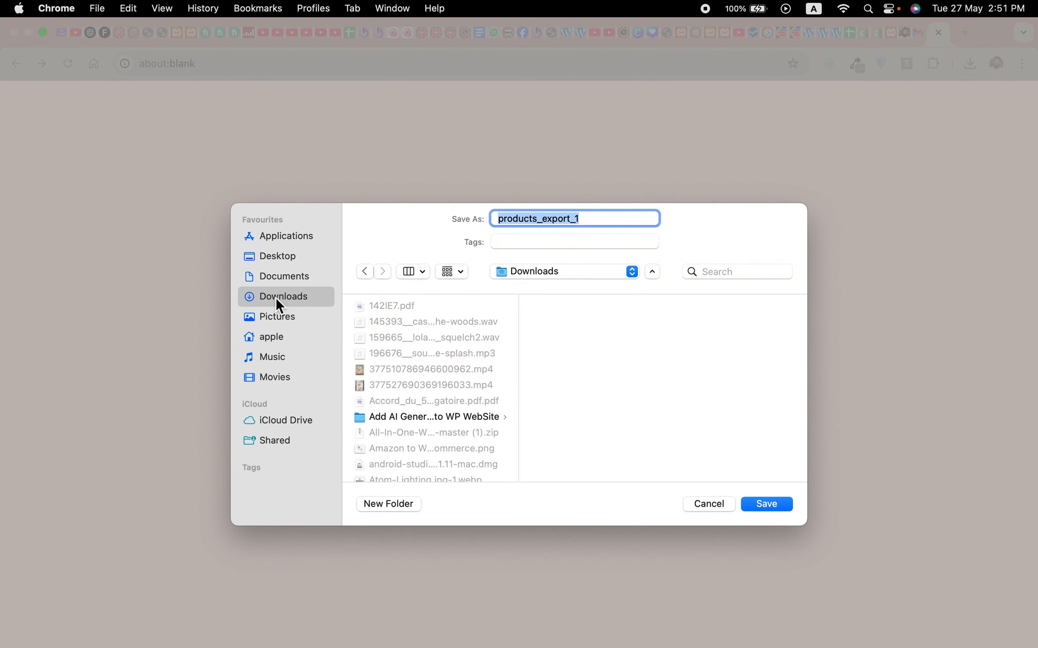
pyautogui.click(761, 504)
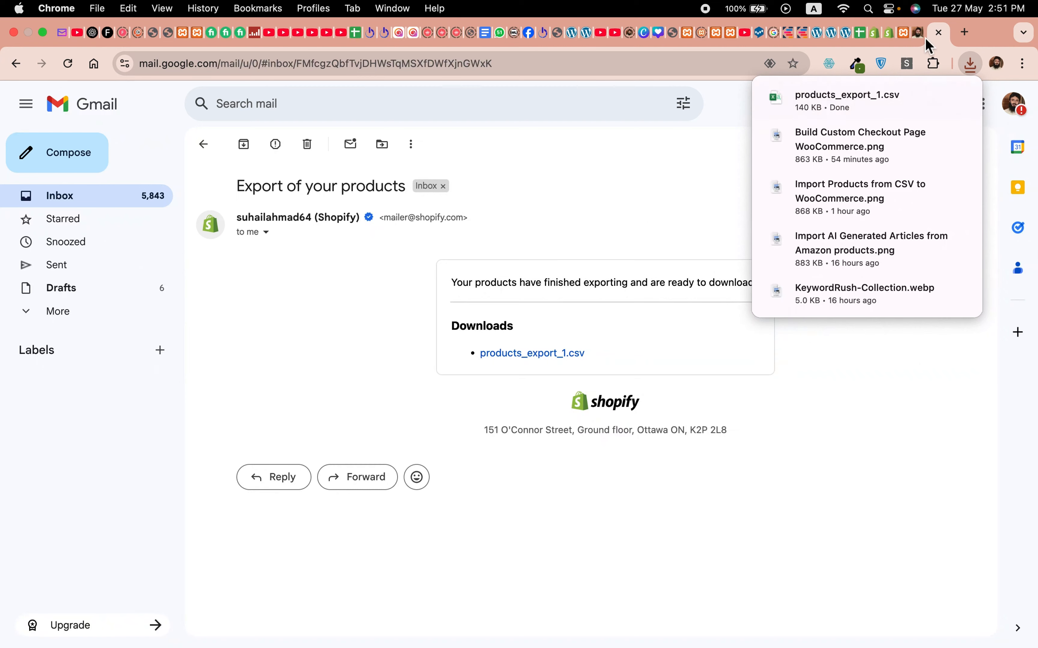
# Convert products_export_1.csv with the Convert Shopify CSV to WooCommerce tool and save products_export_1-converted.csv to the Downloads folder
pyautogui.click(915, 36)
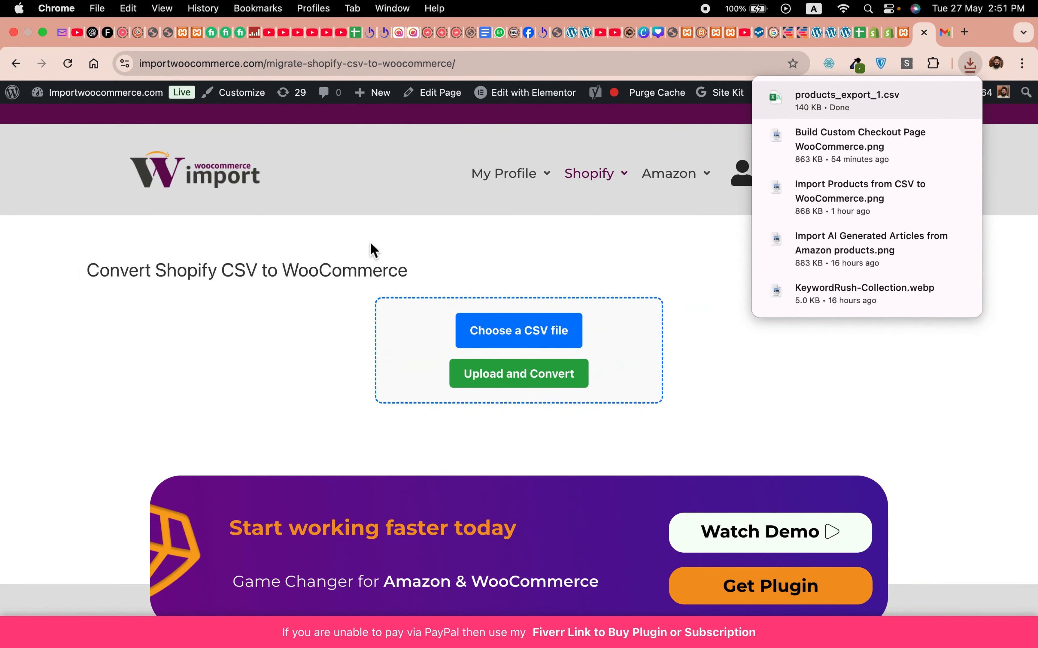
pyautogui.click(392, 274)
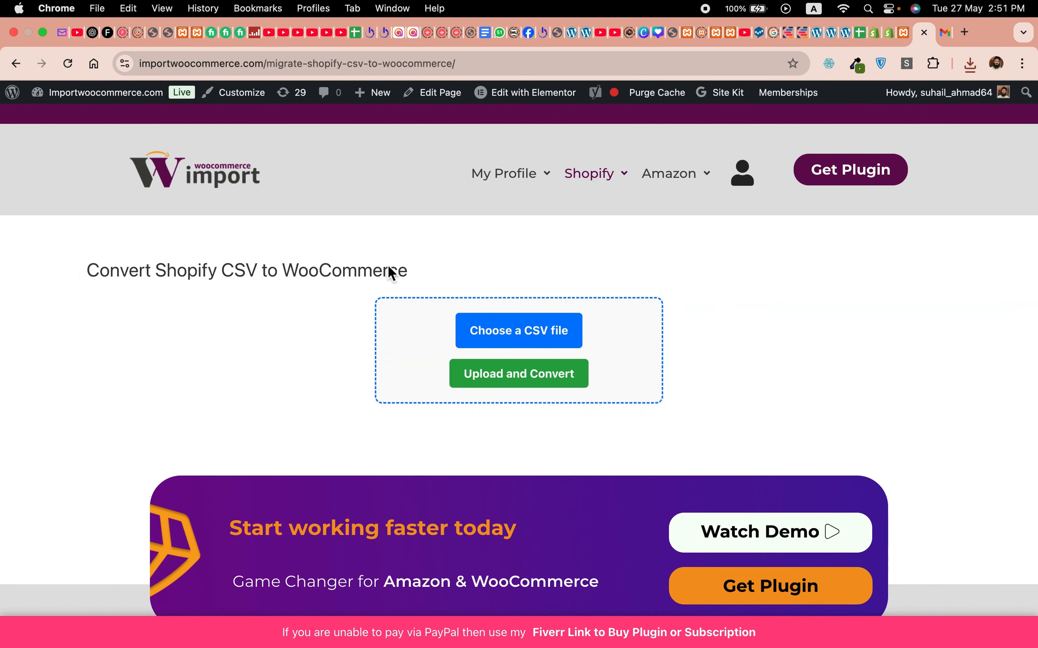
pyautogui.click(970, 64)
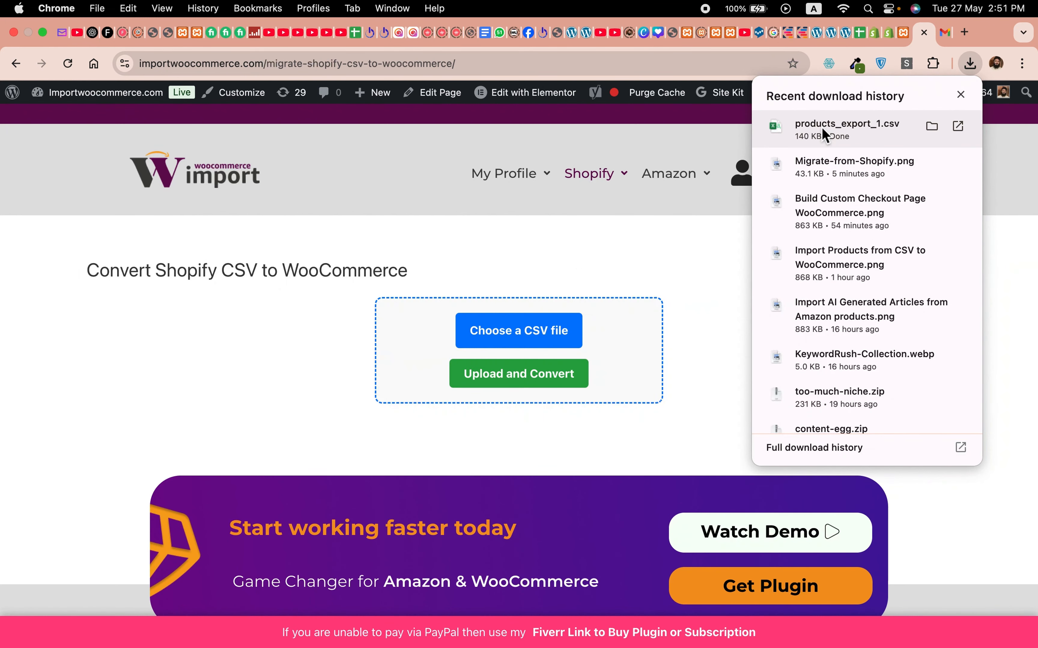
pyautogui.click(514, 347)
pyautogui.click(514, 346)
pyautogui.doubleClick(398, 272)
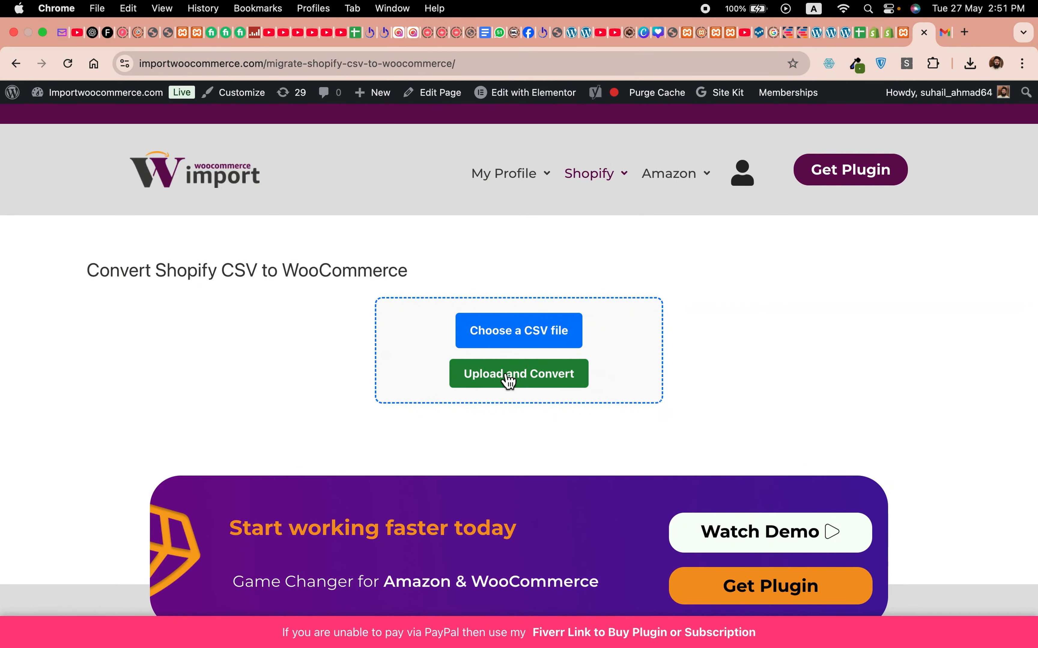
pyautogui.click(509, 380)
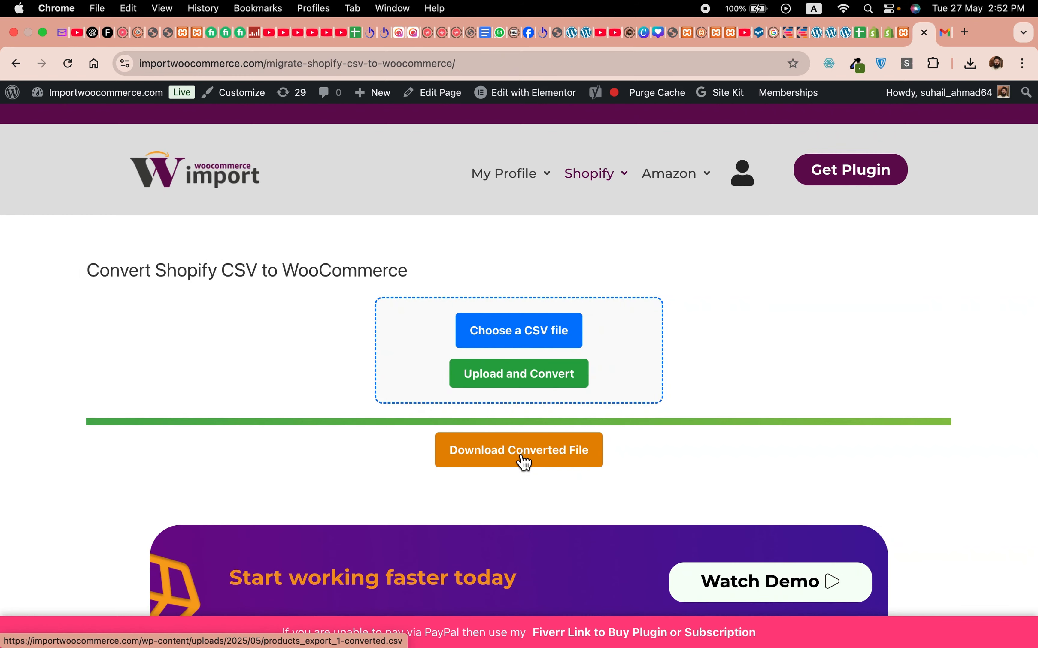
pyautogui.click(524, 462)
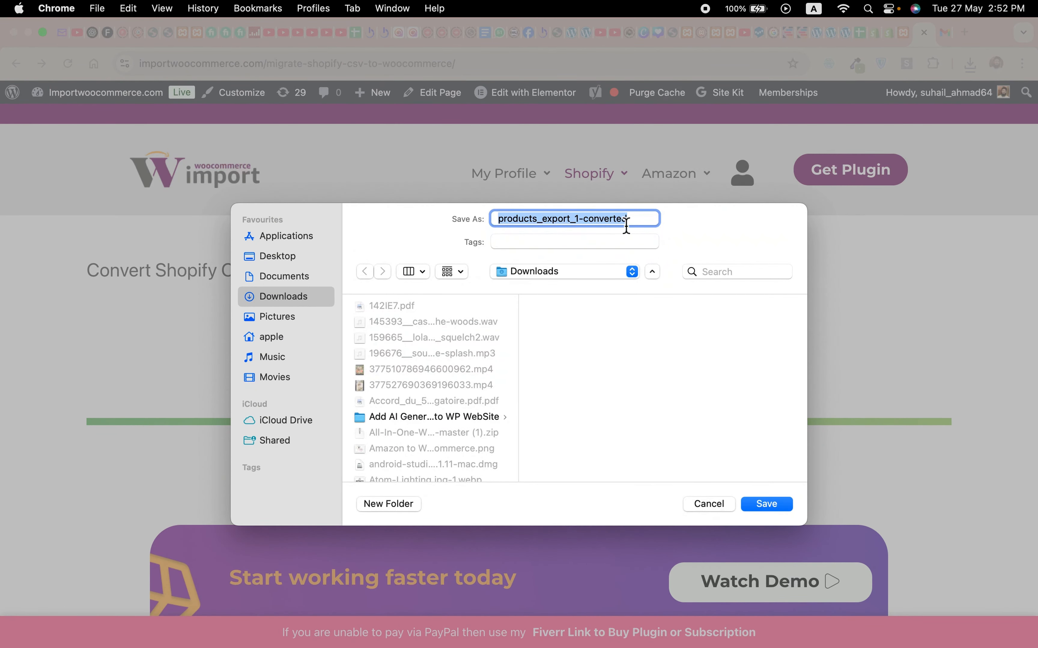
pyautogui.click(765, 505)
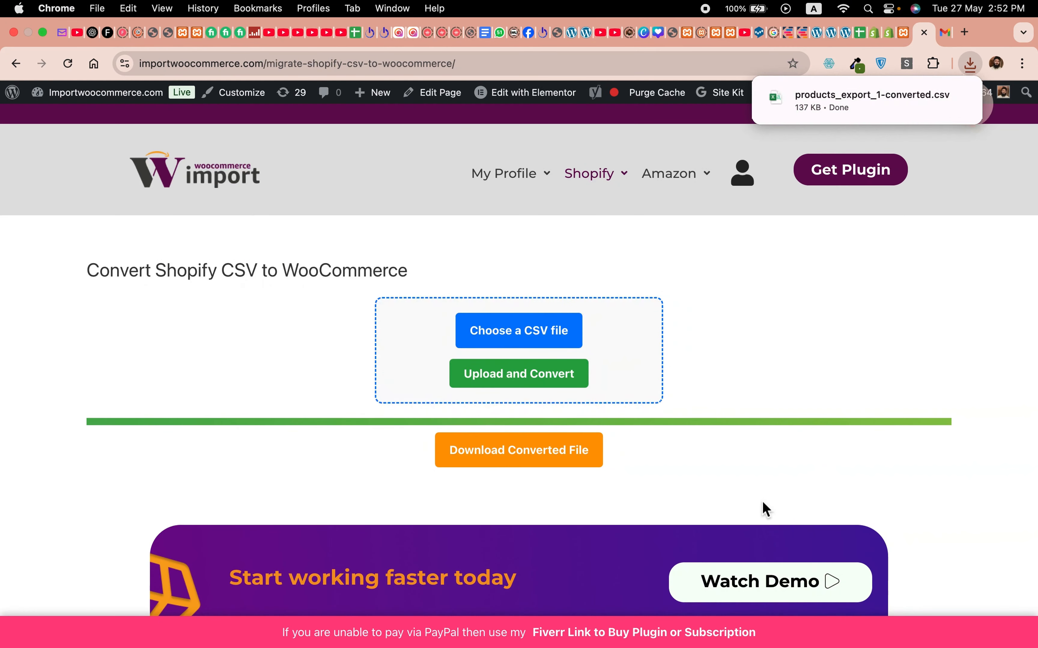
# Switch to the local WordPress dashboard and open the WooCommerce page for importing products from a CSV file
pyautogui.click(901, 38)
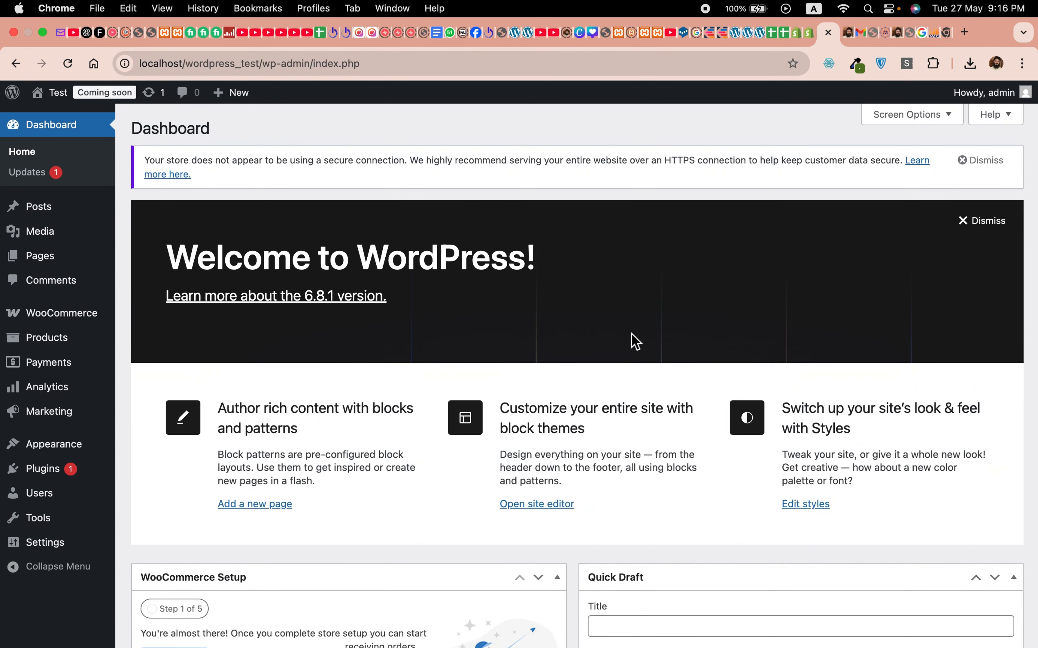
pyautogui.click(54, 348)
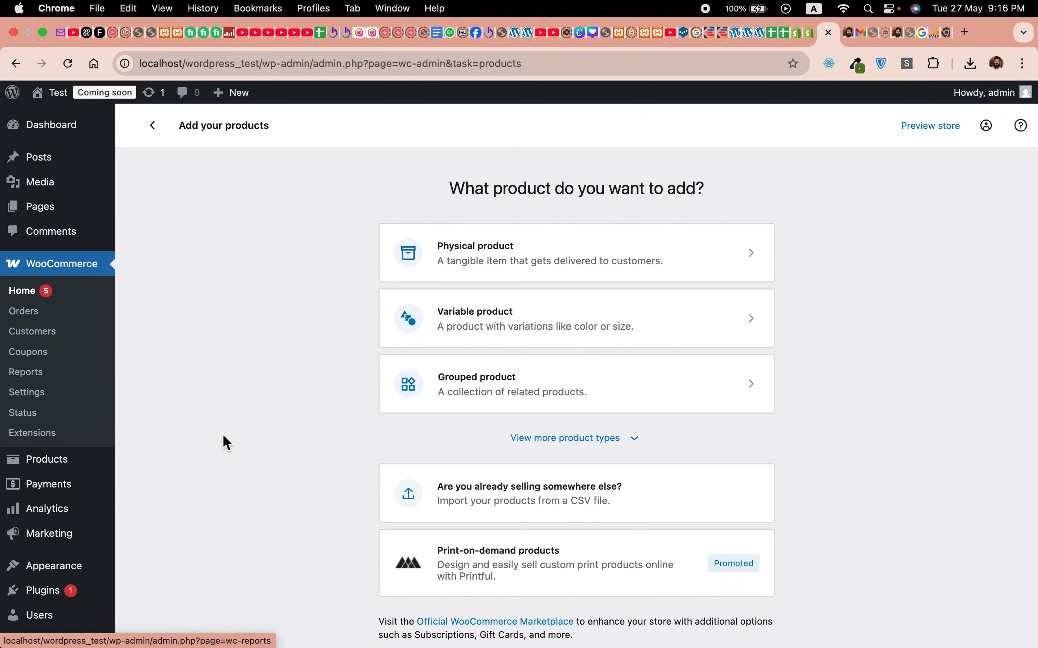
pyautogui.scroll(-3, 222, 435)
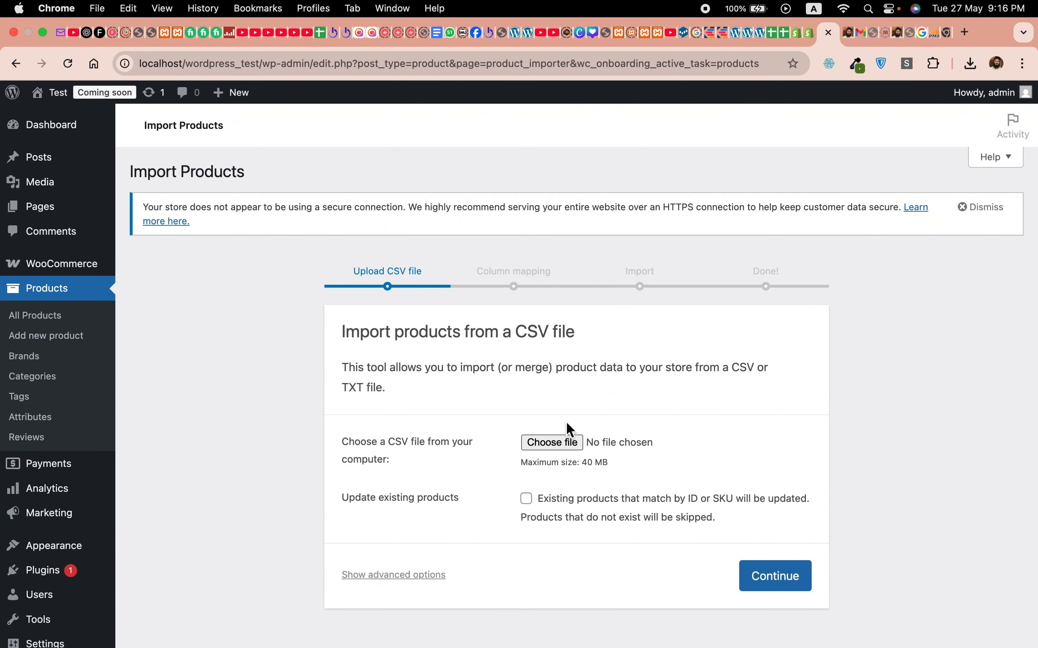
# Choose products_export_1-converted.csv from the Downloads folder as the import file and continue to the column mapping
pyautogui.click(552, 443)
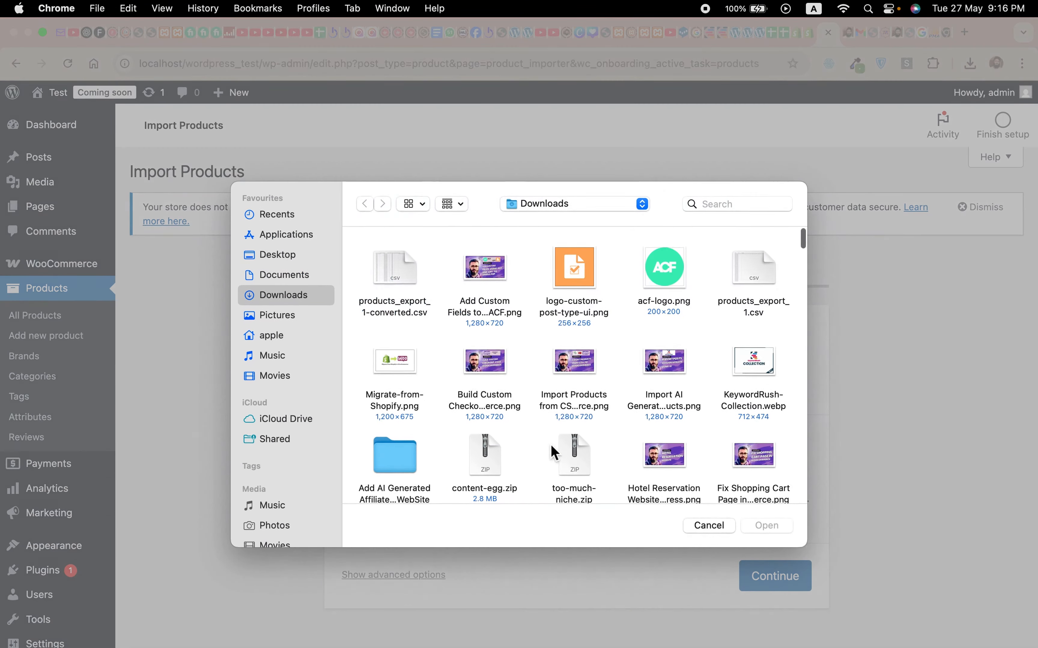
pyautogui.click(398, 278)
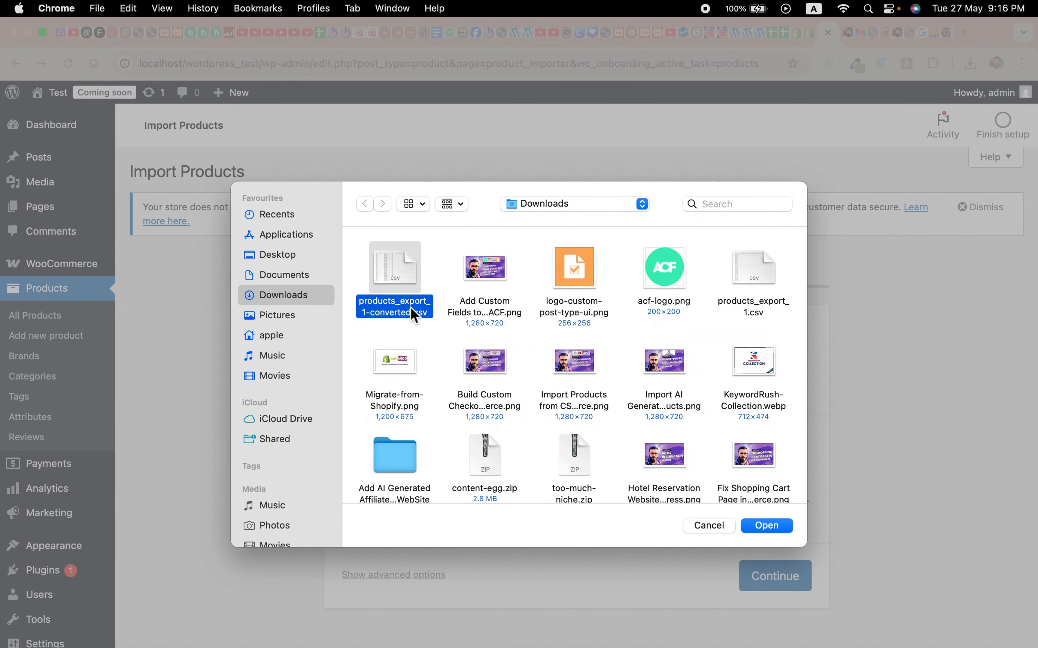
pyautogui.doubleClick(403, 285)
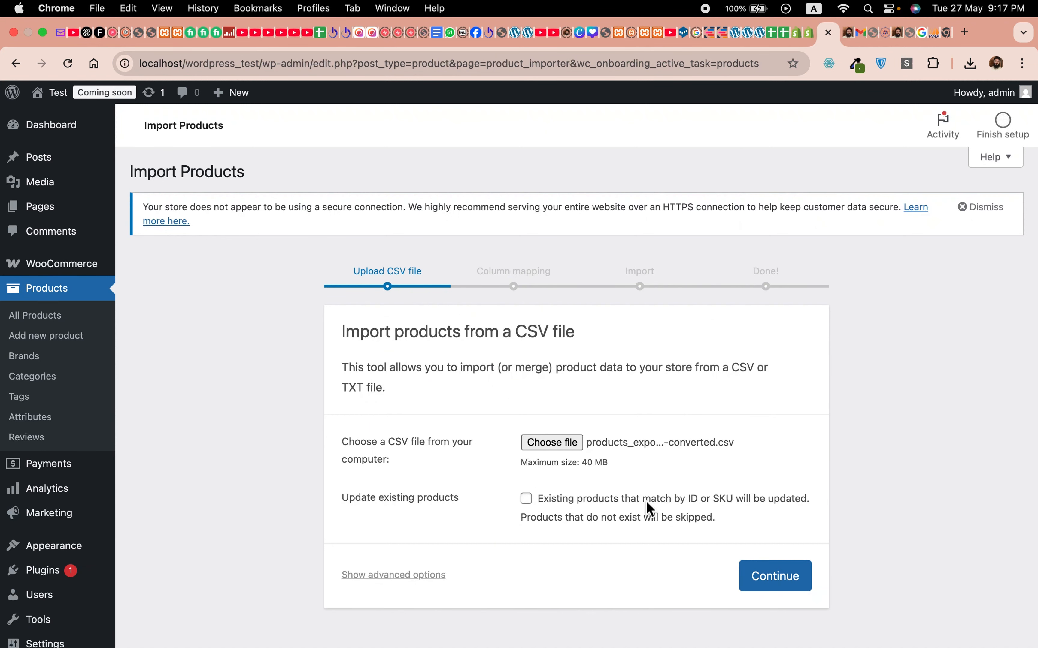
pyautogui.click(794, 582)
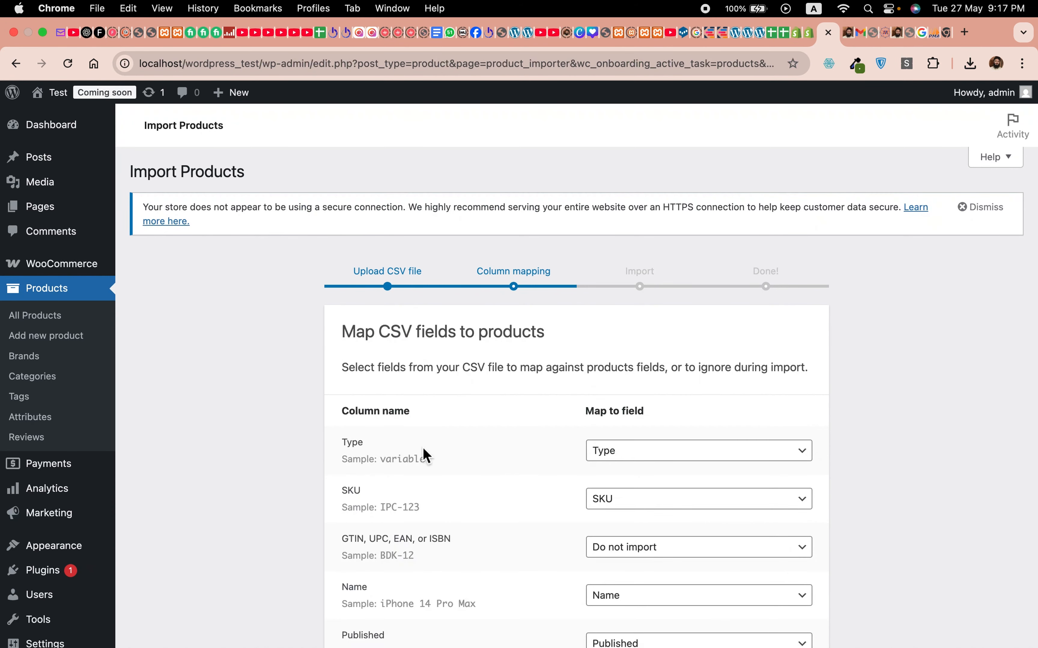
# Review how the CSV columns map to the product fields, from Type and SKU through prices, categories and images to the attributes
pyautogui.scroll(-5, 455, 486)
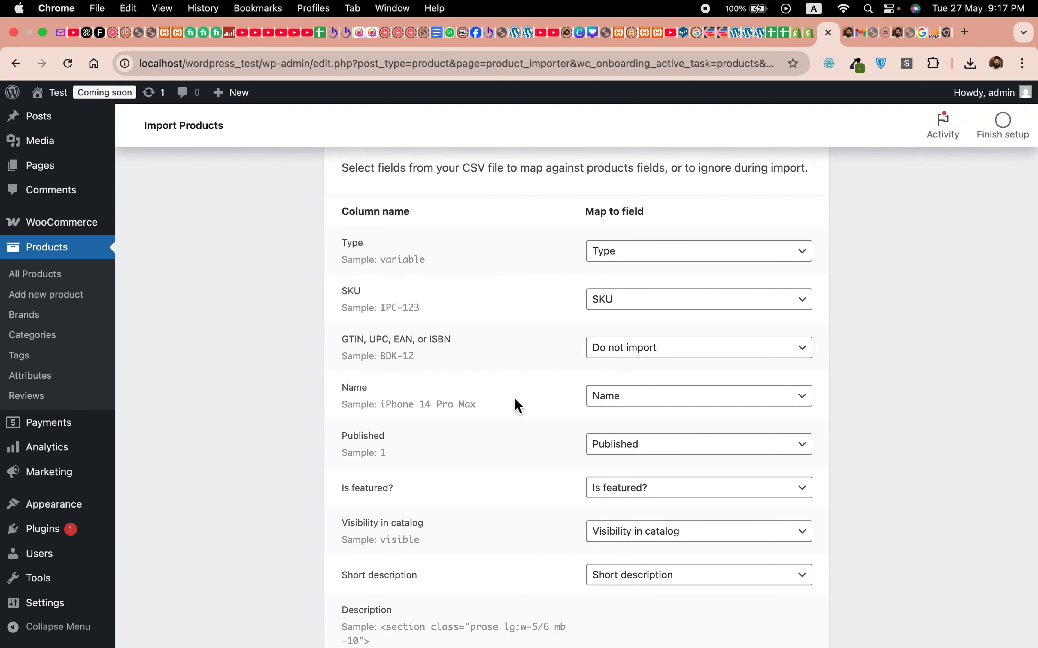
pyautogui.scroll(-2, 560, 423)
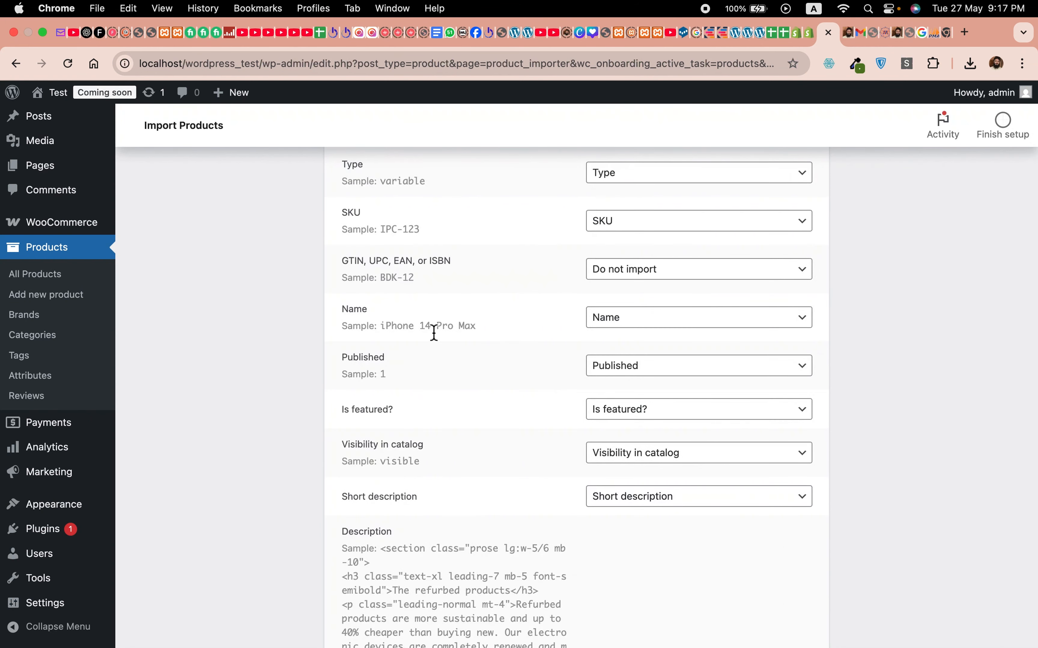
pyautogui.scroll(-8, 531, 491)
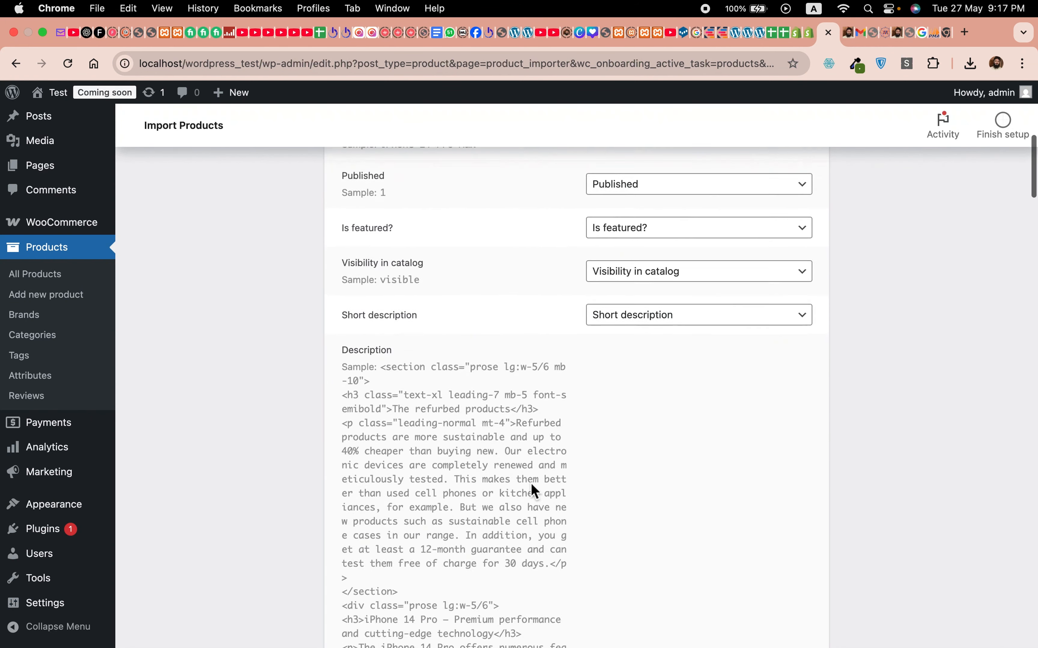
pyautogui.scroll(-20, 535, 491)
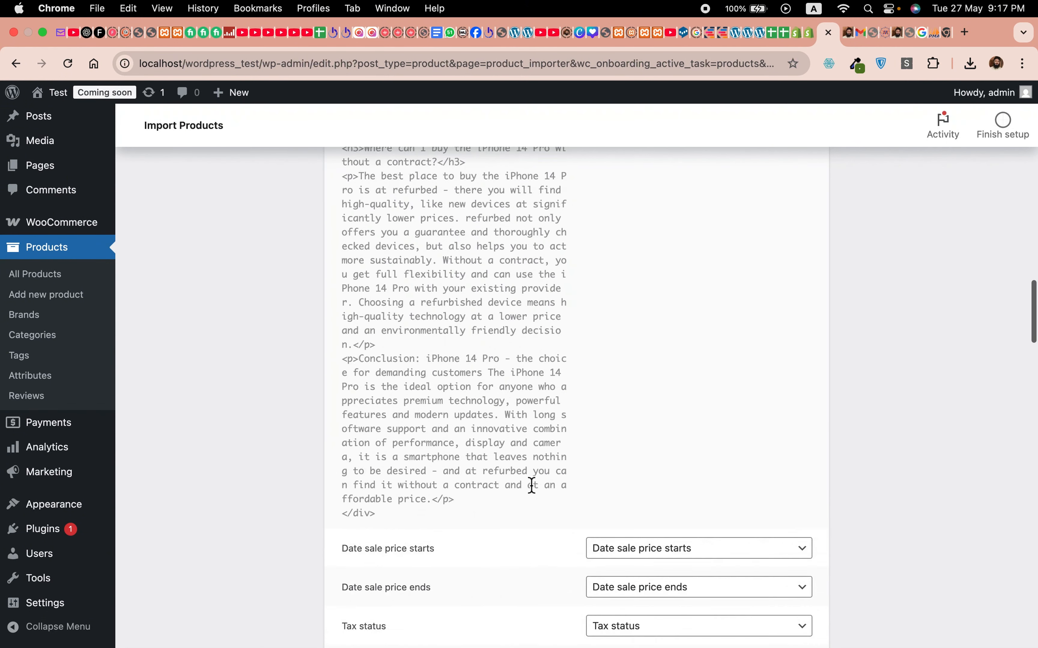
pyautogui.scroll(-1, 542, 418)
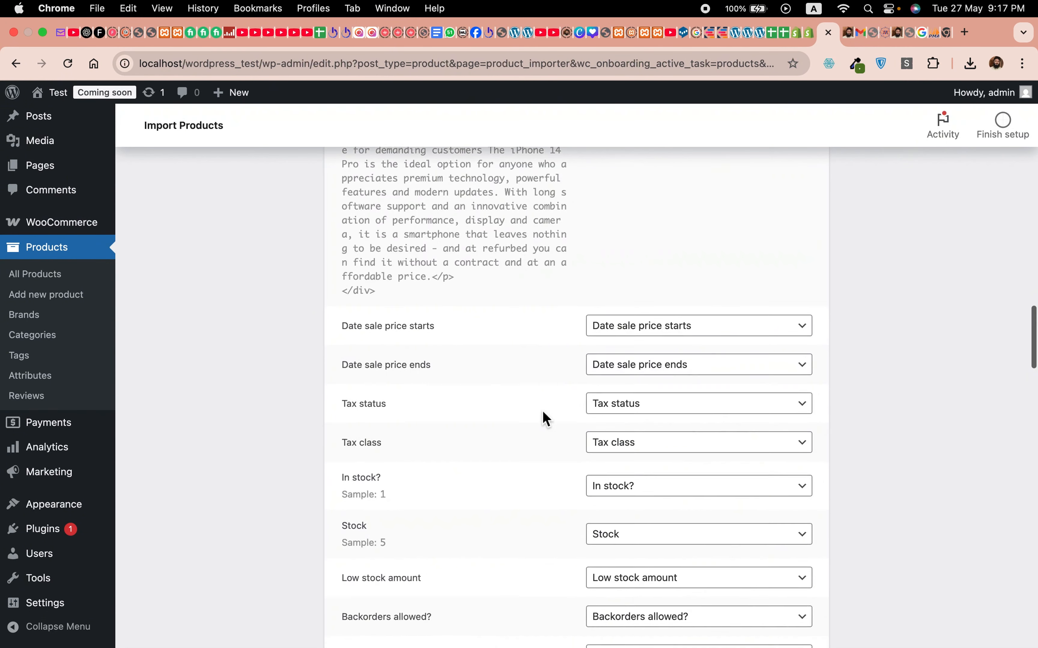
pyautogui.scroll(-1, 543, 412)
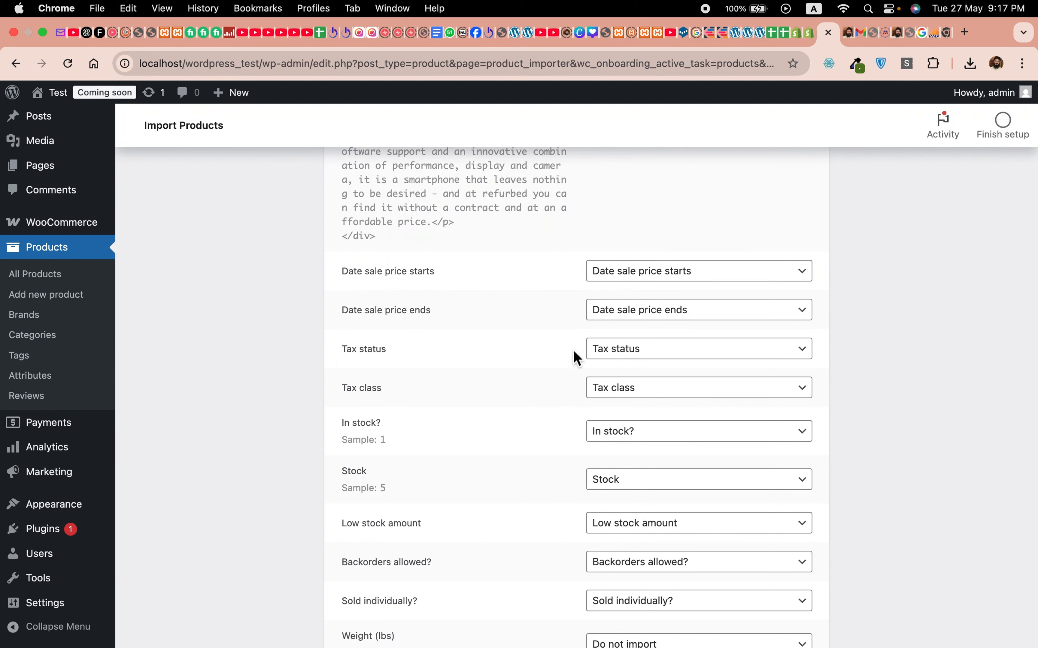
pyautogui.scroll(-4, 534, 412)
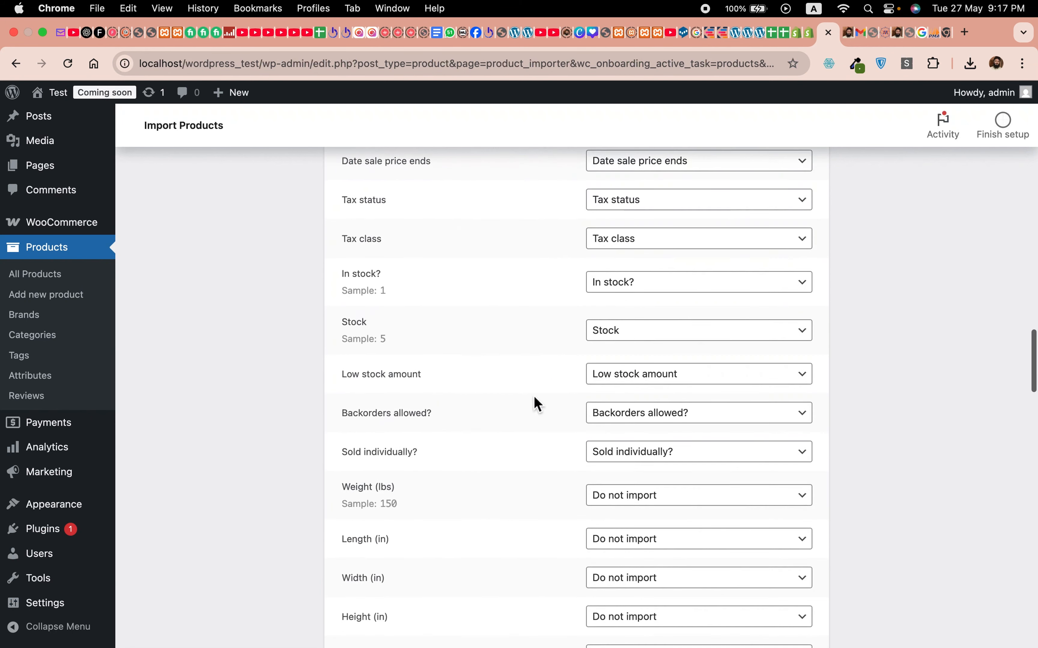
pyautogui.scroll(-4, 536, 422)
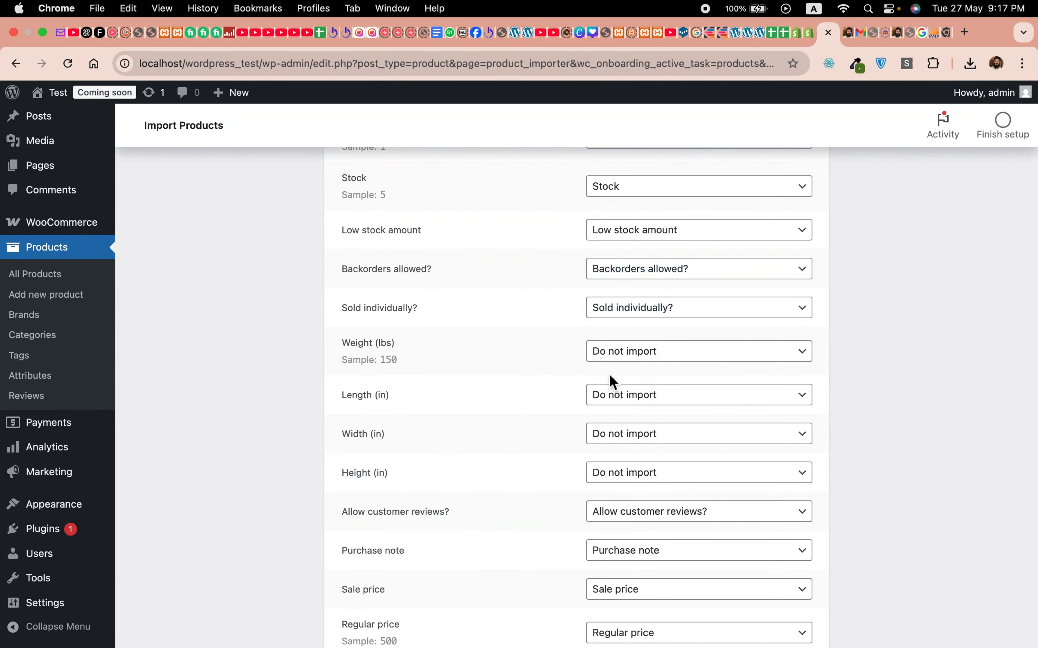
pyautogui.scroll(-5, 614, 381)
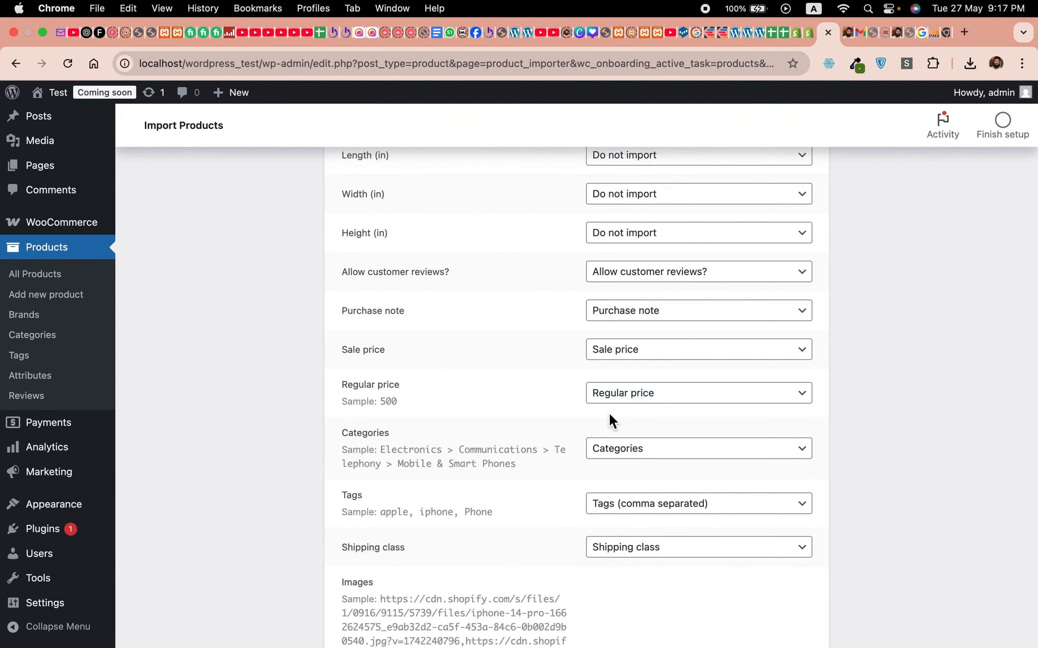
pyautogui.scroll(-5, 548, 471)
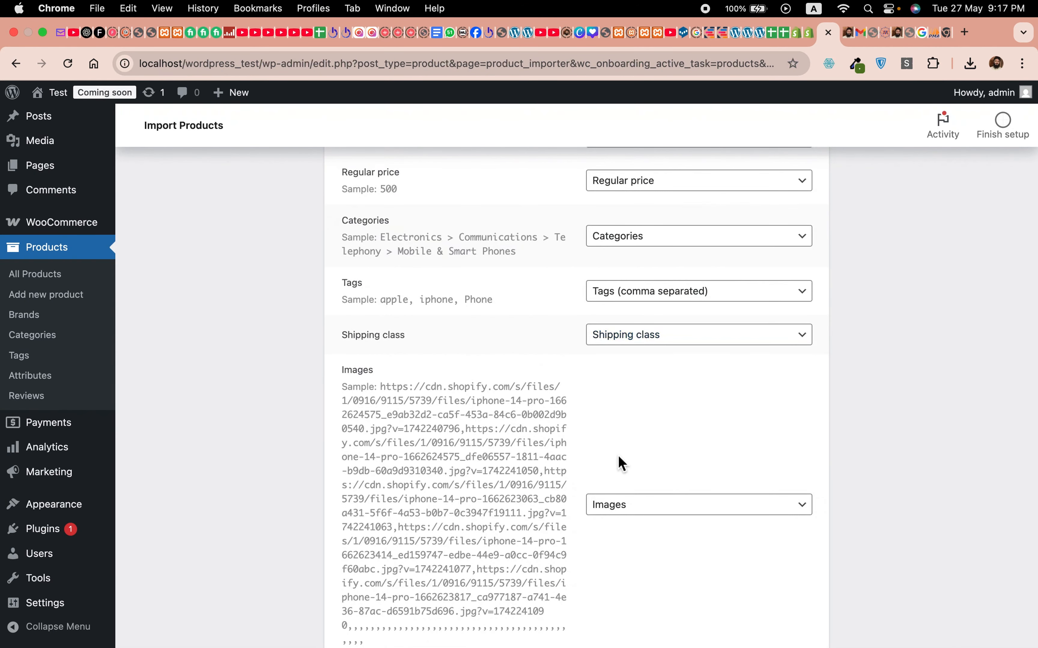
pyautogui.scroll(-6, 619, 455)
pyautogui.scroll(-20, 620, 447)
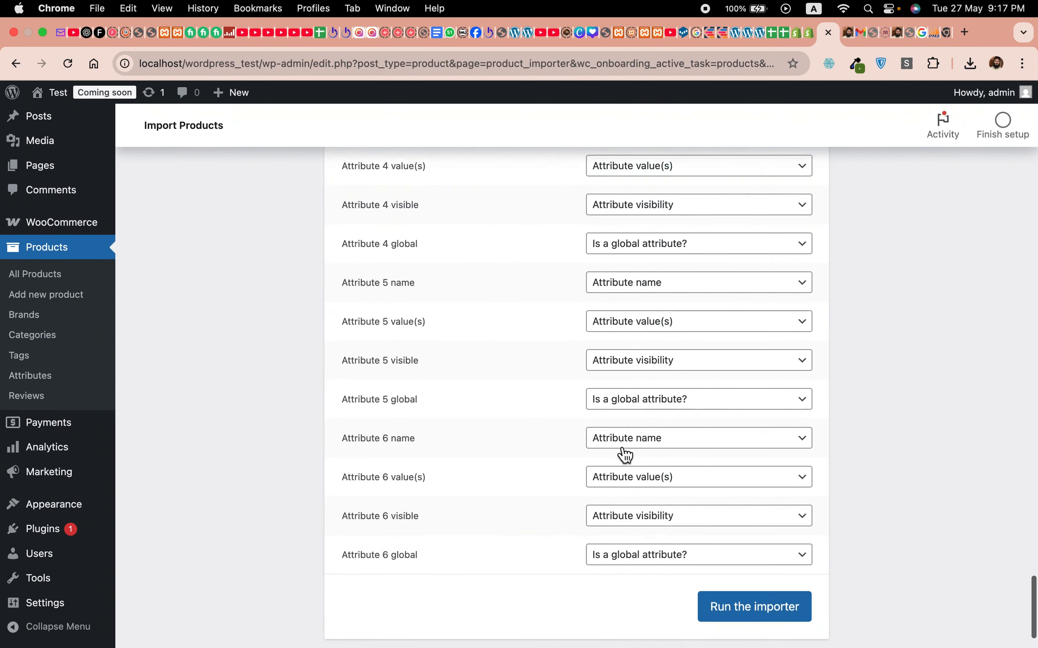
pyautogui.scroll(5, 533, 280)
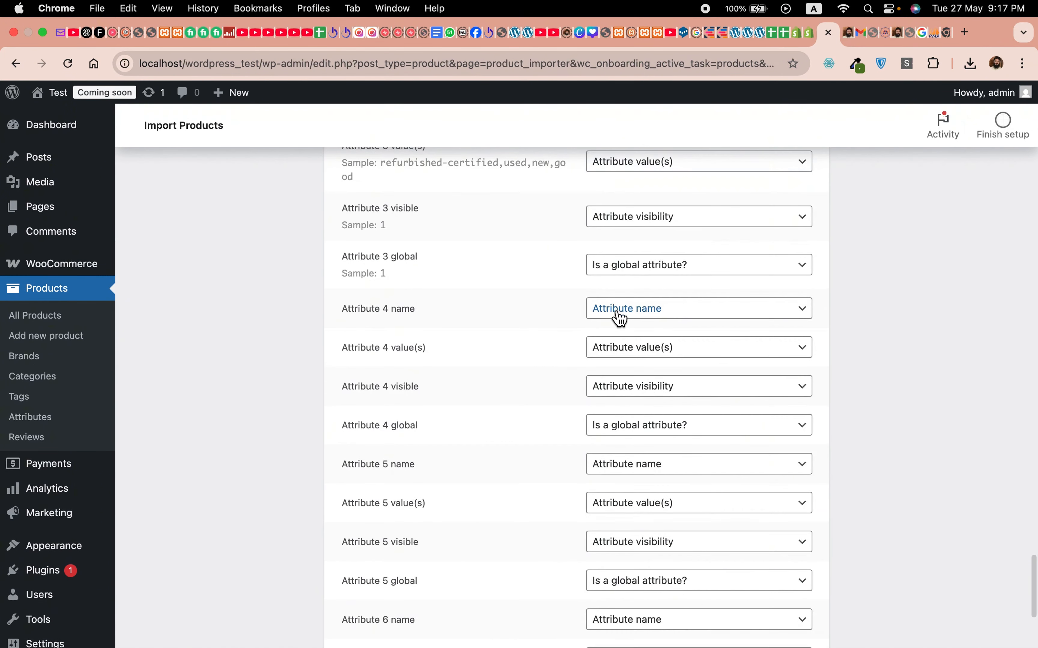
# Run the product importer with the preset column mapping
pyautogui.scroll(-5, 548, 550)
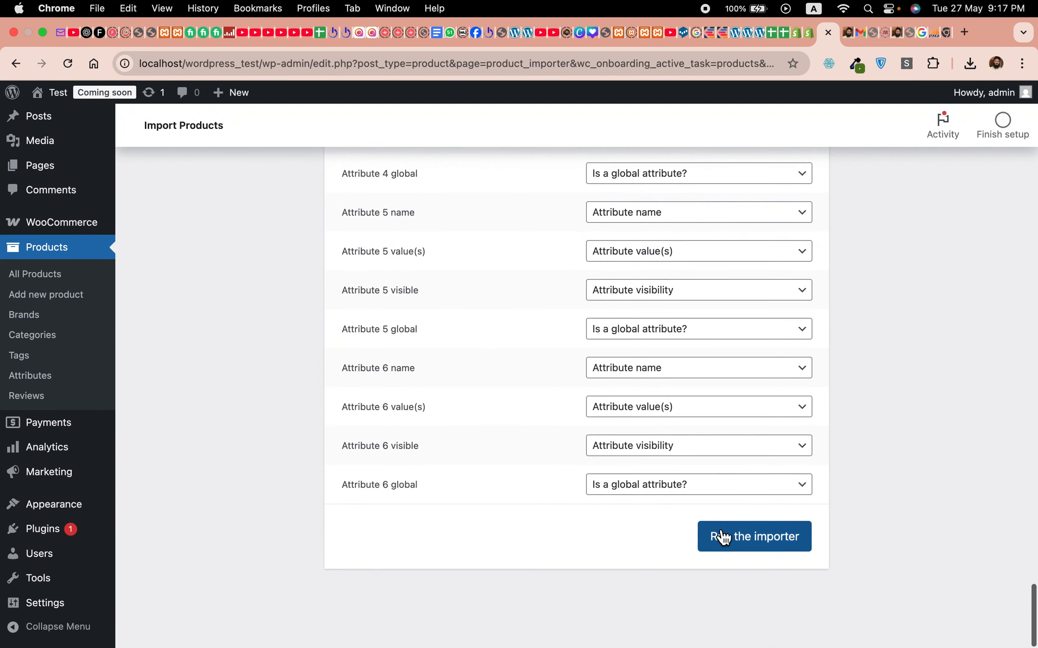
pyautogui.click(734, 539)
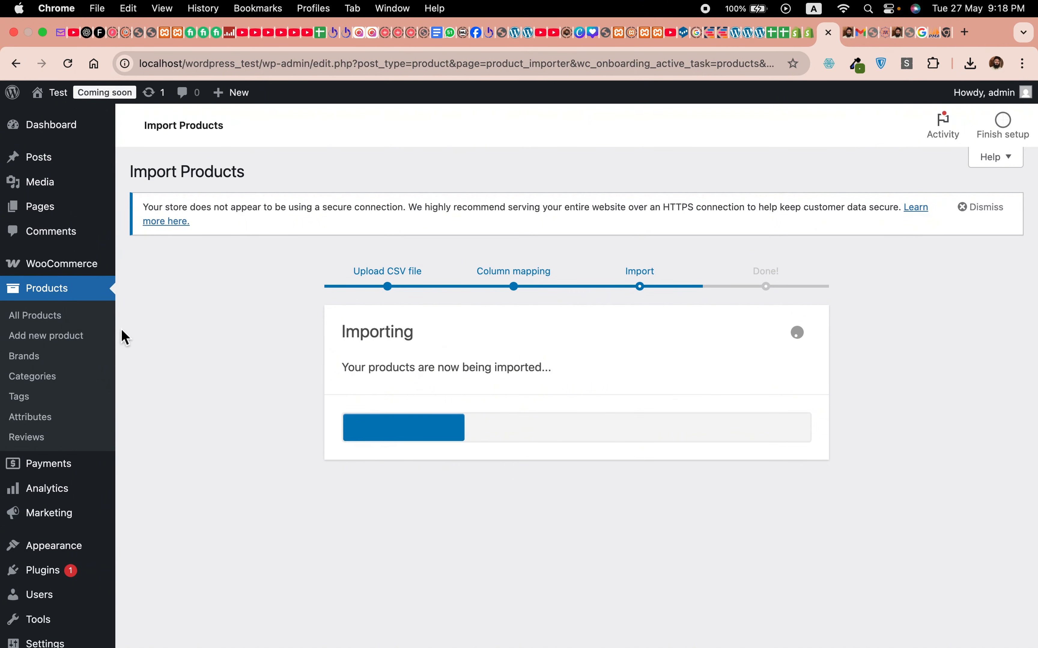
# Open the All Products list in a new browser tab, review the imported products, and check the import progress
pyautogui.rightClick(41, 319)
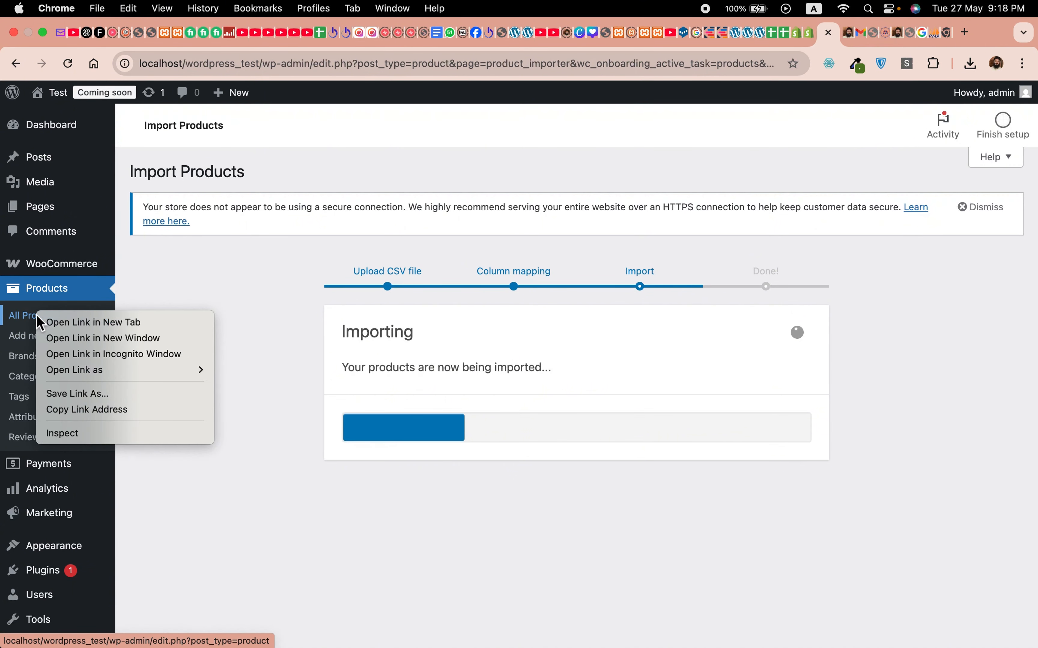
pyautogui.click(71, 323)
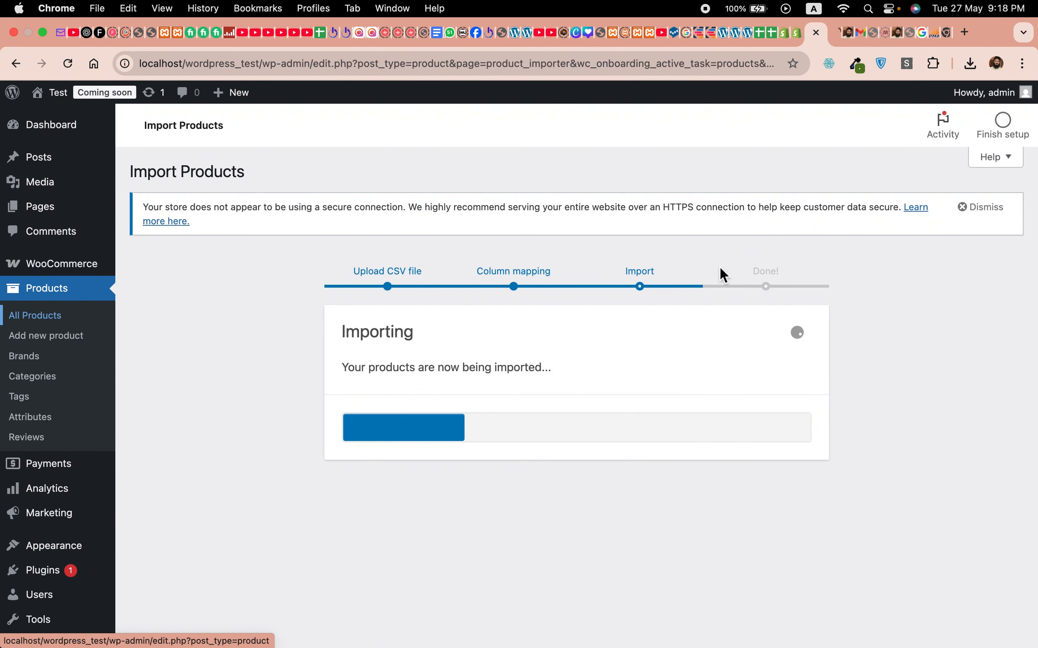
pyautogui.click(837, 37)
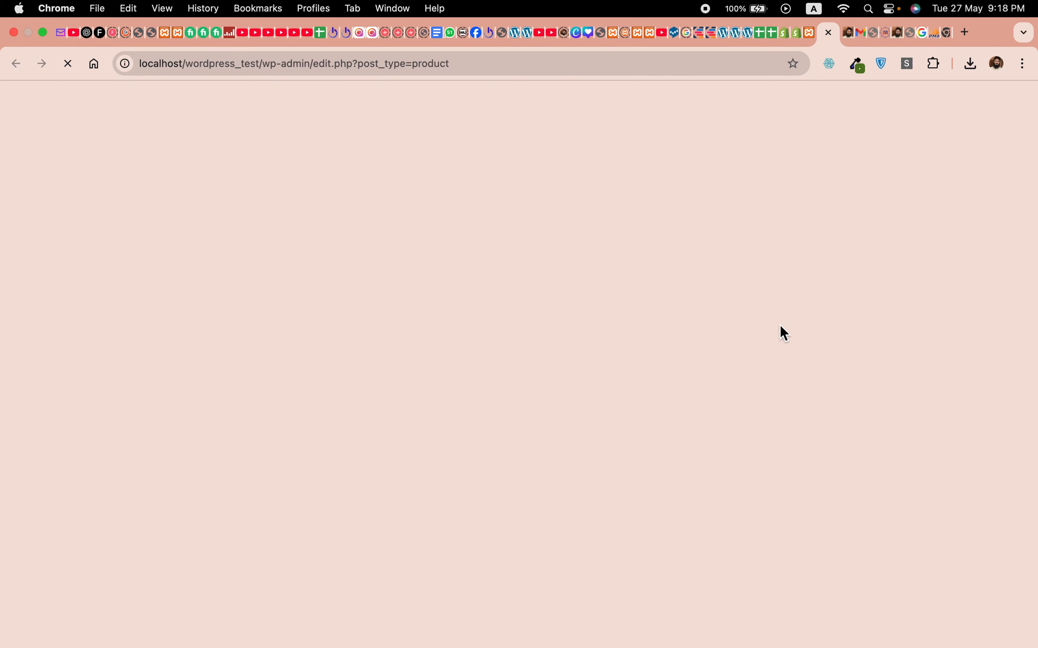
pyautogui.scroll(-5, 614, 414)
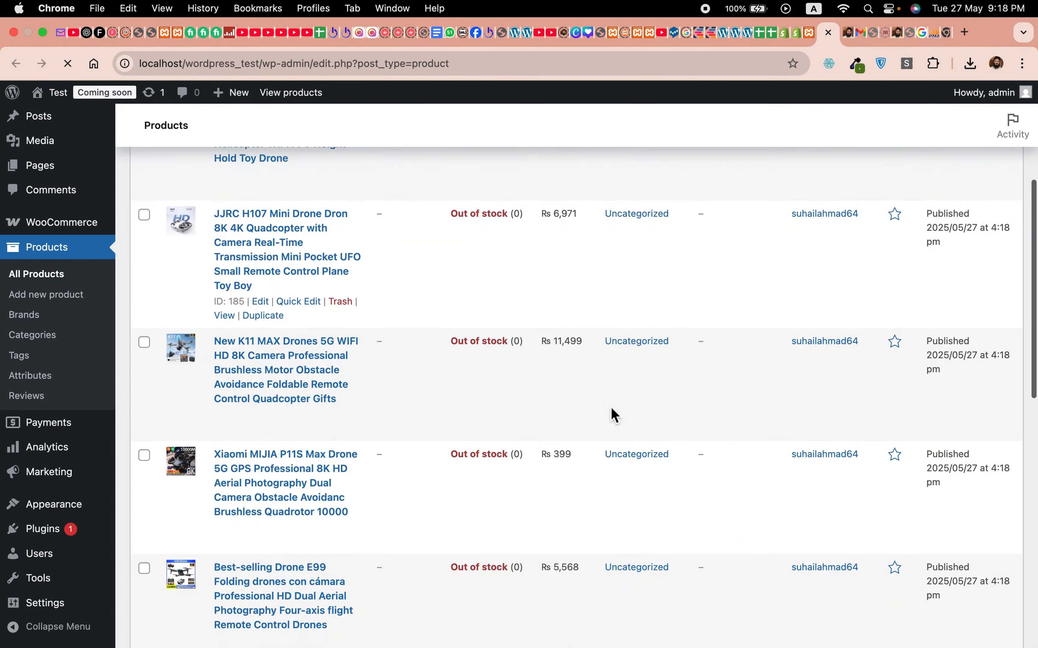
pyautogui.scroll(-15, 613, 414)
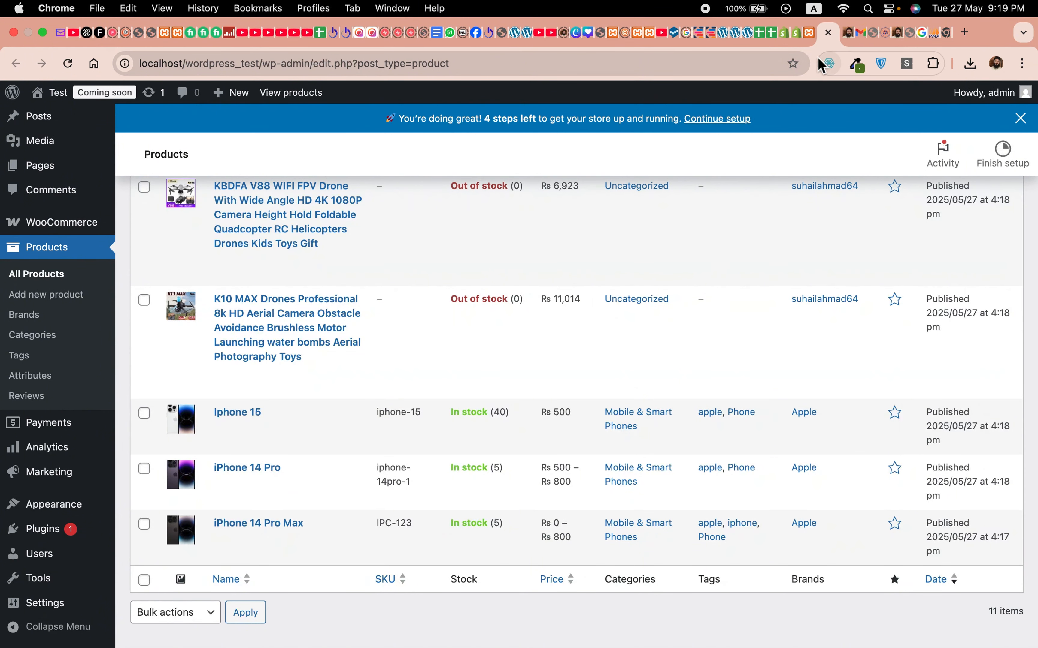
pyautogui.click(809, 31)
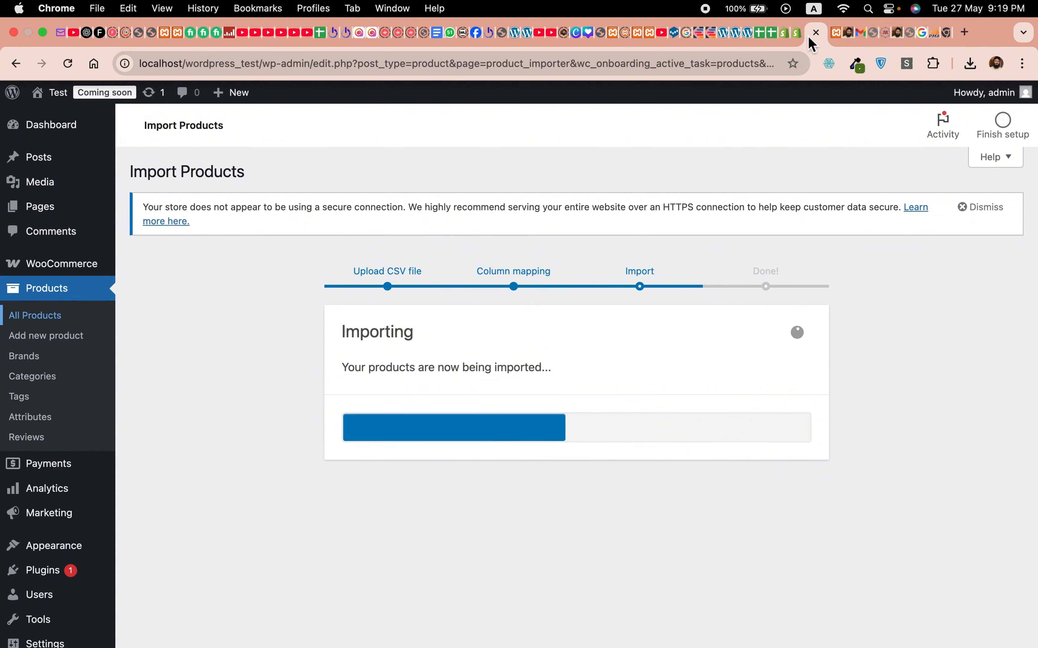
pyautogui.click(837, 34)
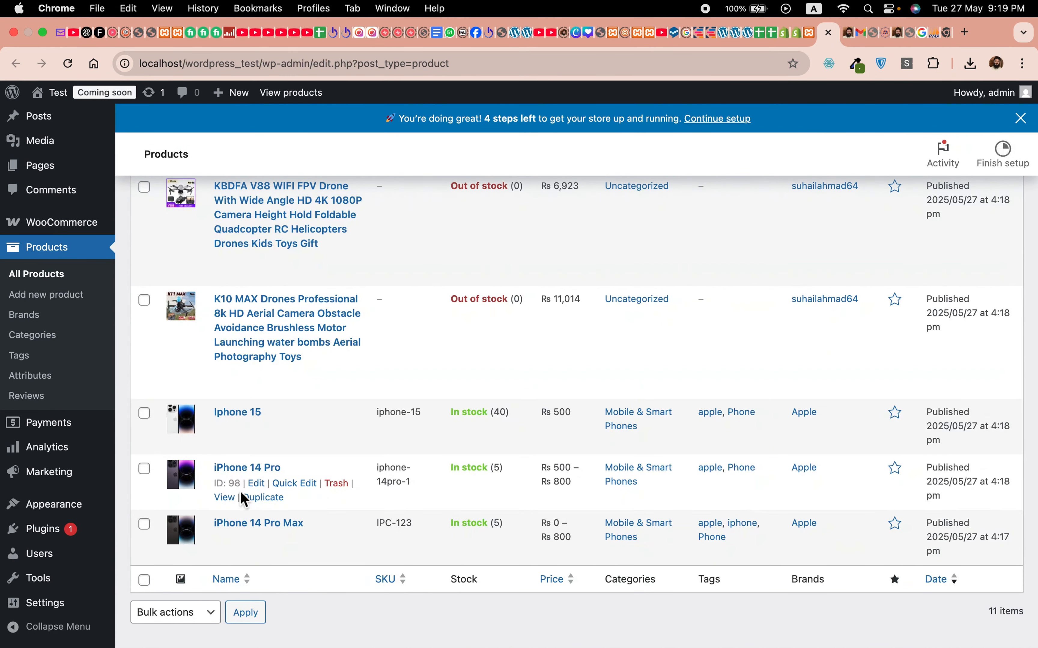
# Open the iPhone 14 Pro product page from the product list in a new browser tab
pyautogui.rightClick(227, 500)
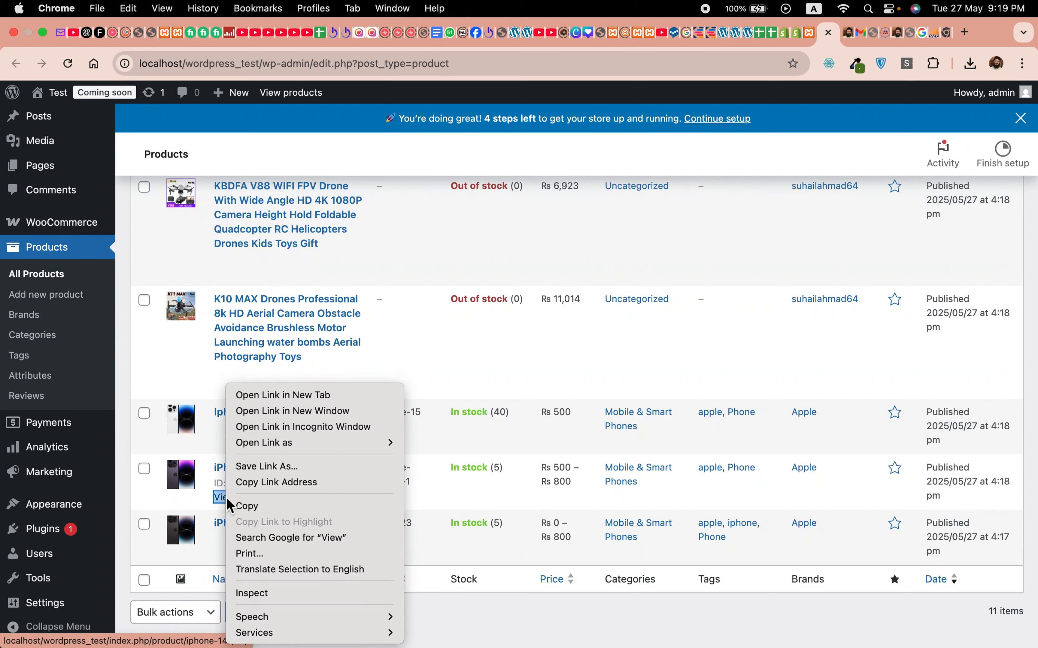
pyautogui.click(296, 395)
pyautogui.click(837, 33)
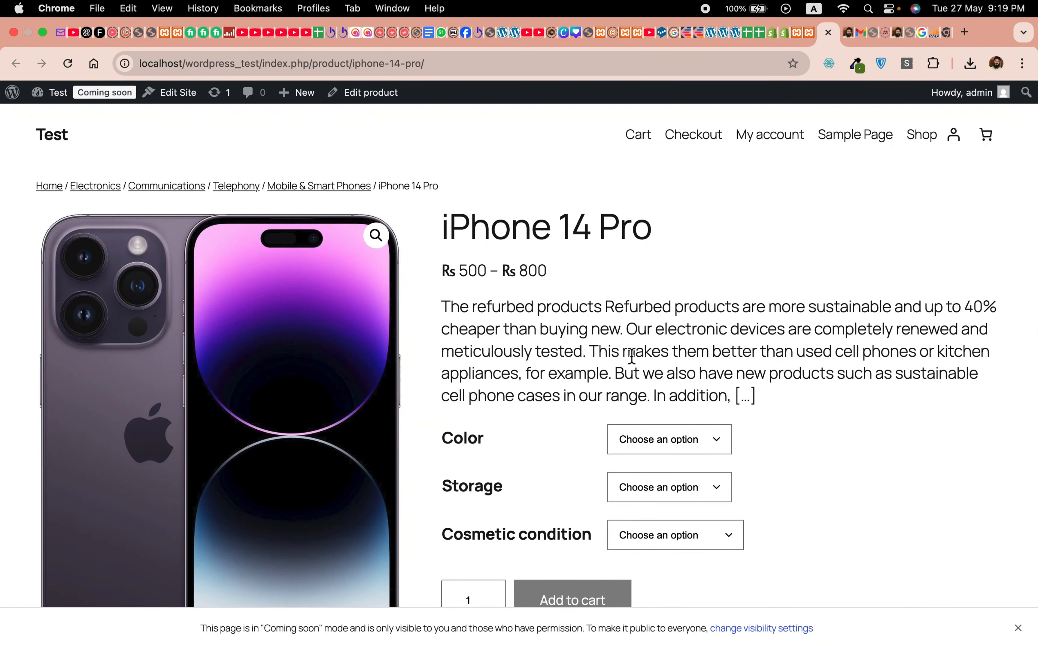
# Examine the iPhone 14 Pro product page and go through its differently colored gallery images
pyautogui.scroll(-5, 626, 357)
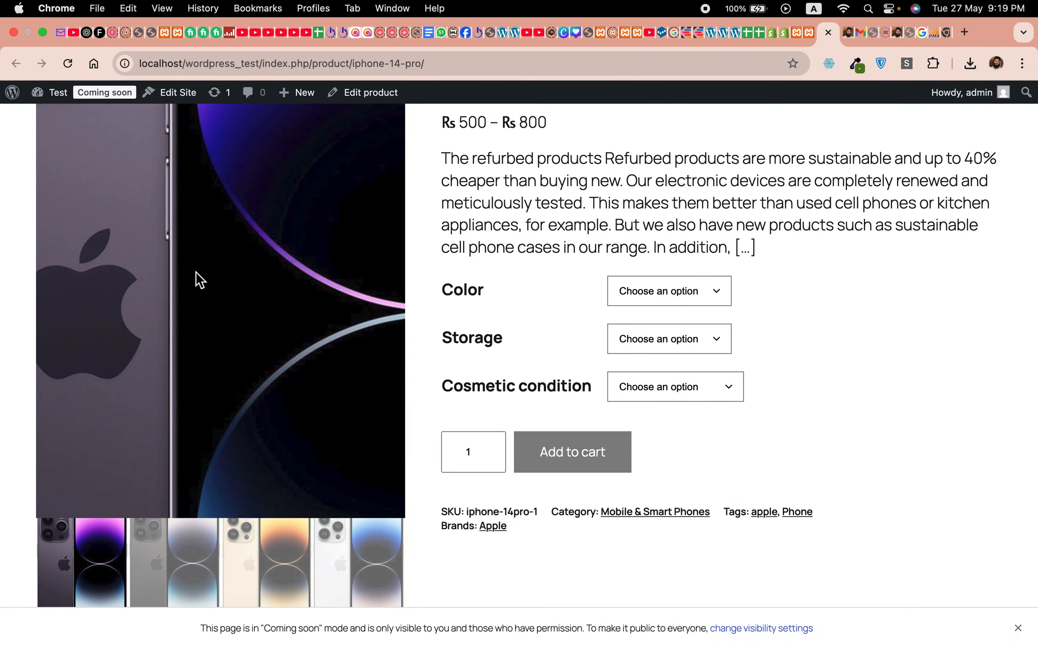
pyautogui.scroll(3, 199, 280)
pyautogui.scroll(-5, 200, 354)
pyautogui.click(203, 359)
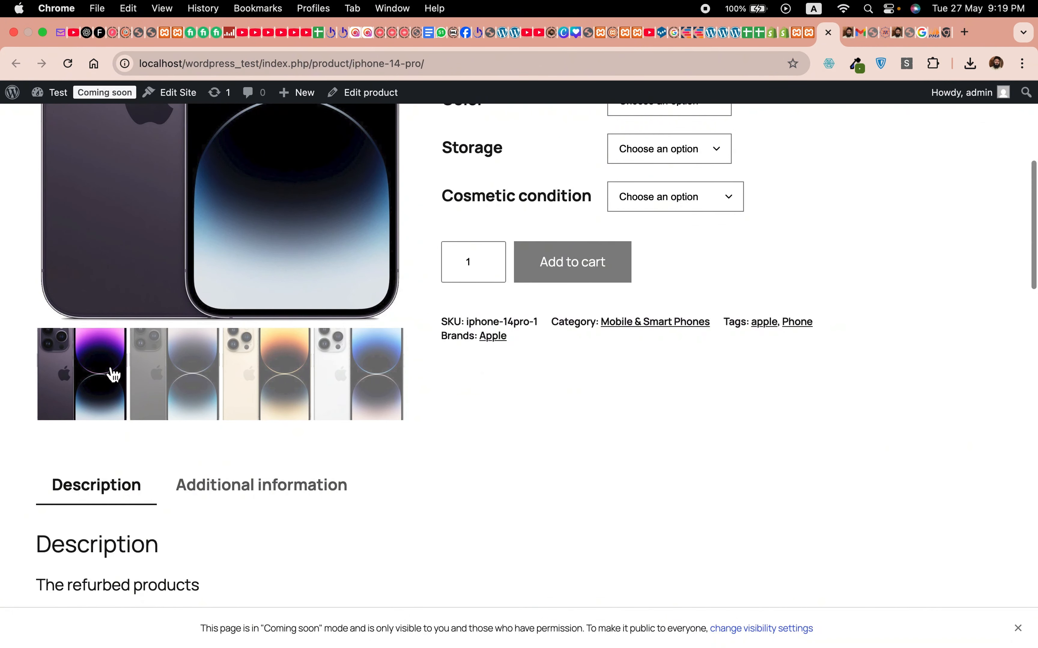
pyautogui.click(268, 374)
pyautogui.scroll(3, 265, 371)
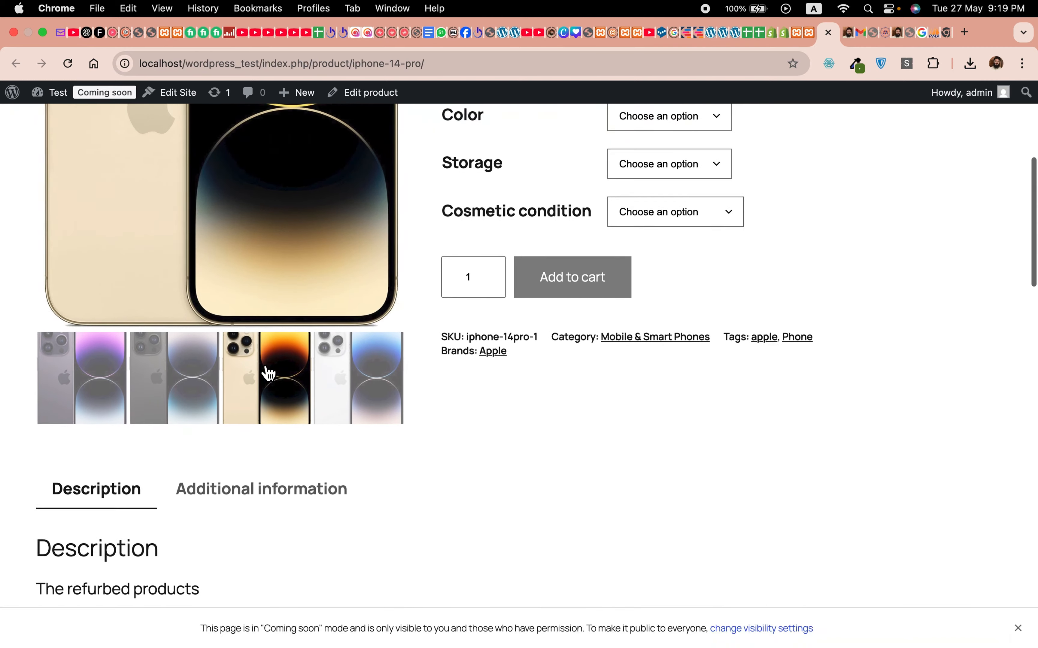
pyautogui.click(349, 499)
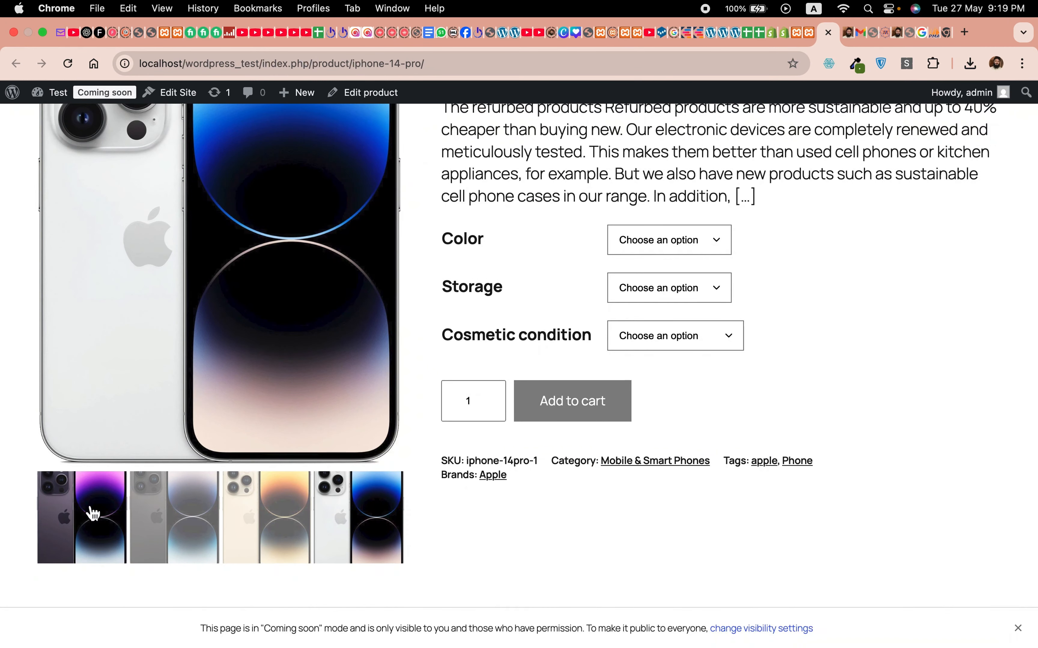
pyautogui.click(111, 509)
pyautogui.click(176, 521)
pyautogui.click(274, 528)
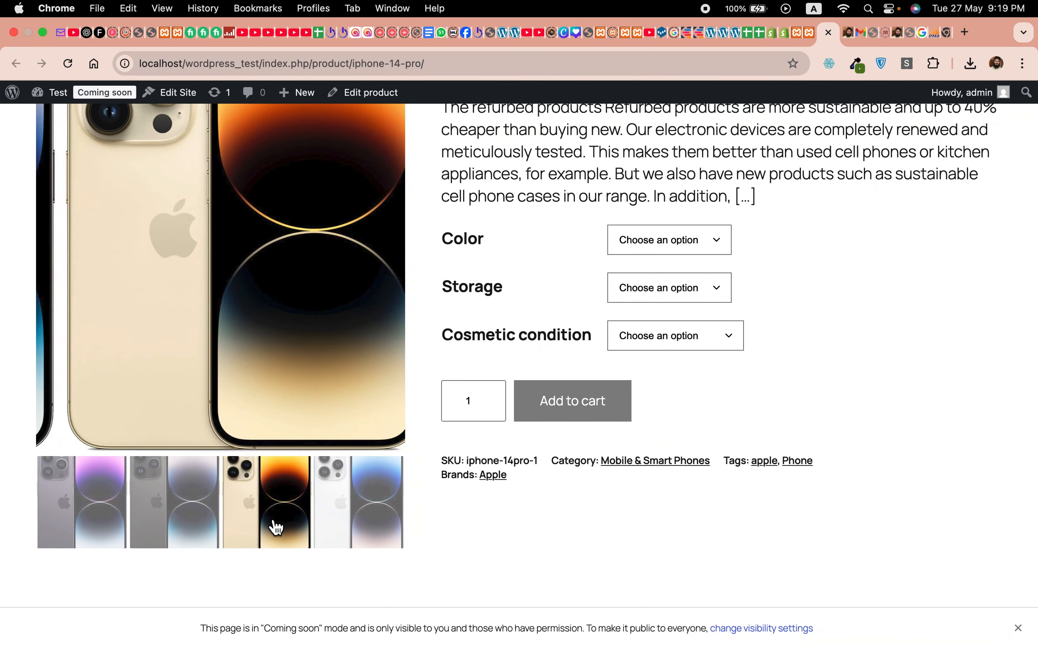
# Check the iPhone 14 Pro variation with color beige, storage 128GB and cosmetic condition good
pyautogui.scroll(3, 384, 515)
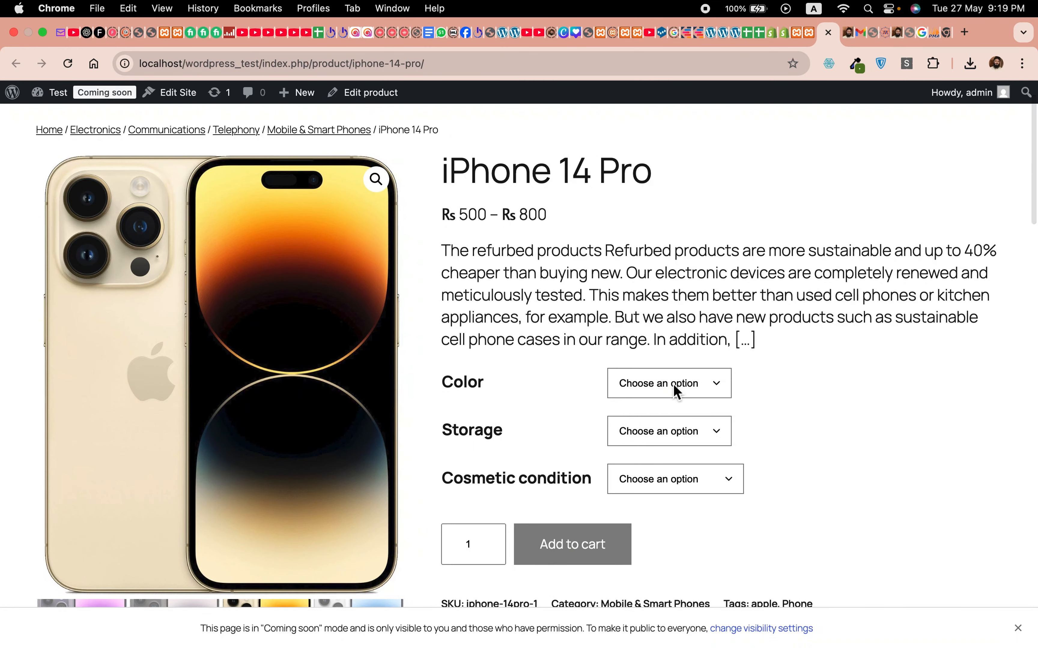
pyautogui.click(677, 394)
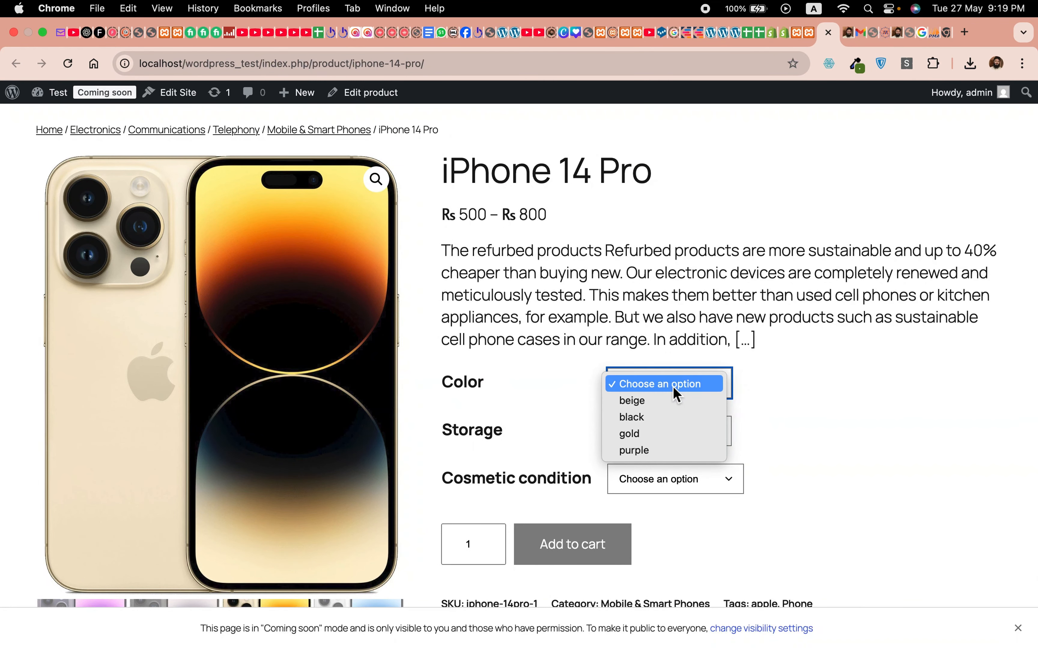
pyautogui.click(654, 402)
pyautogui.click(653, 429)
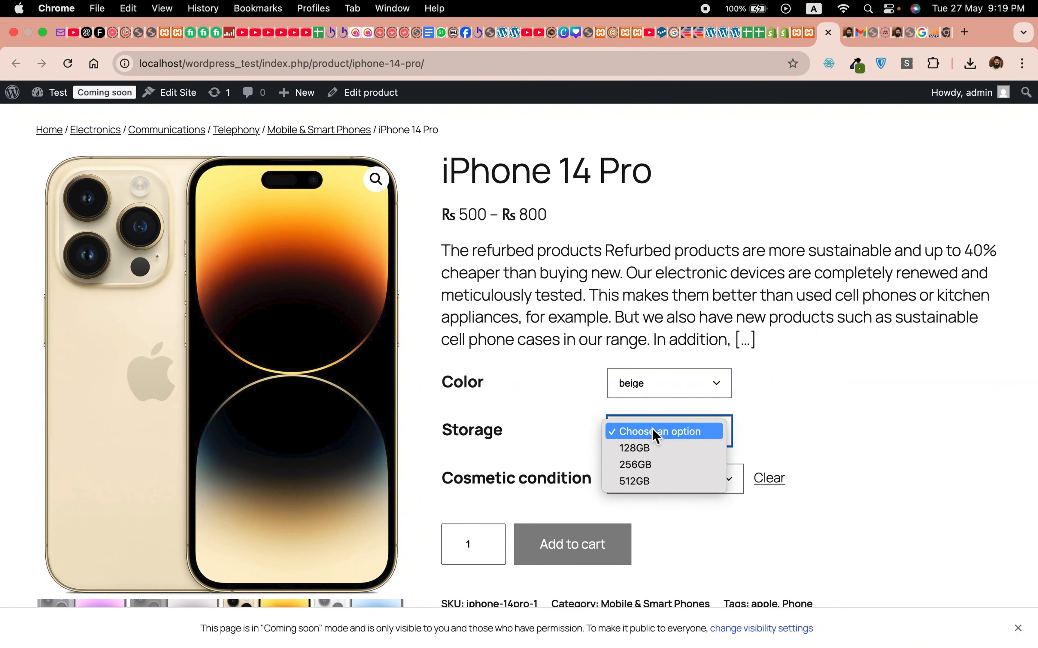
pyautogui.click(647, 450)
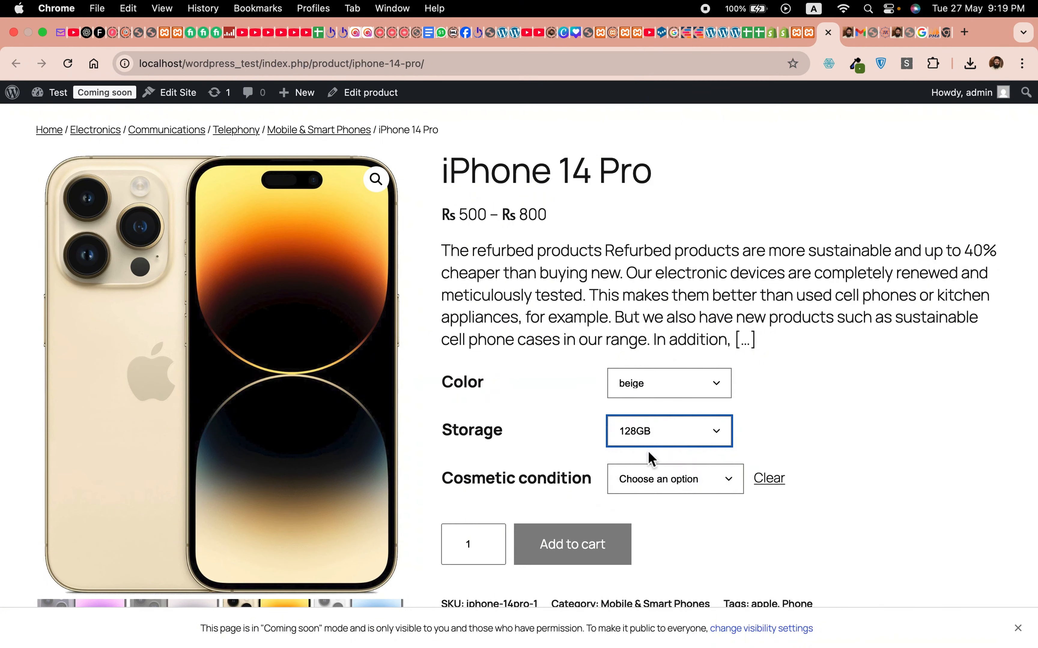
pyautogui.click(655, 480)
pyautogui.click(645, 496)
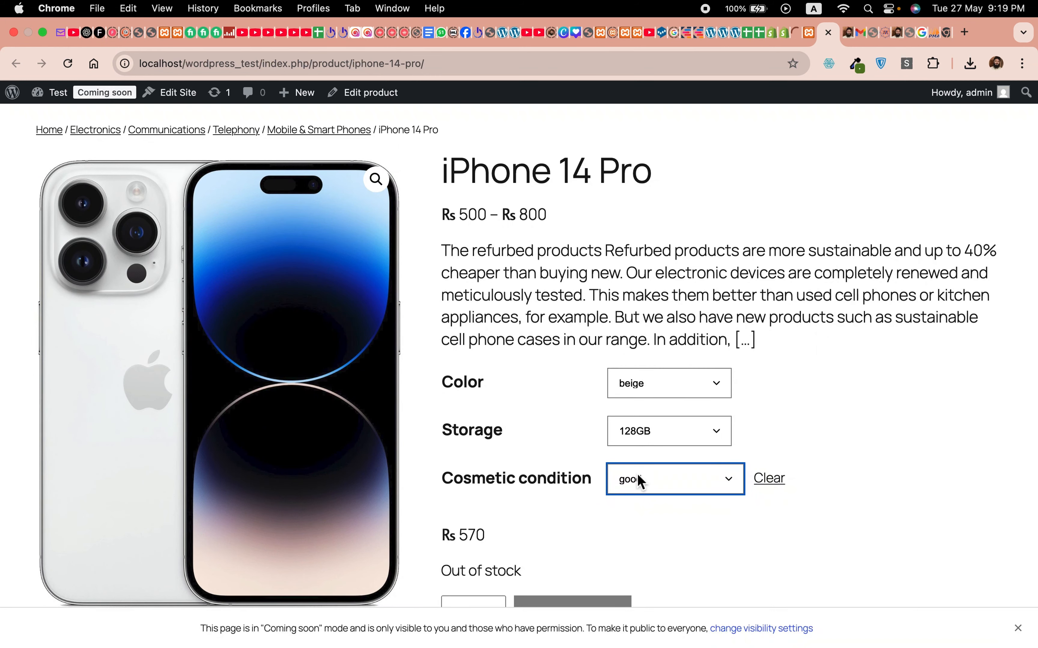
# Switch the iPhone 14 Pro variation to black, 256GB and very-good, checking the price, stock and image
pyautogui.scroll(-2, 629, 499)
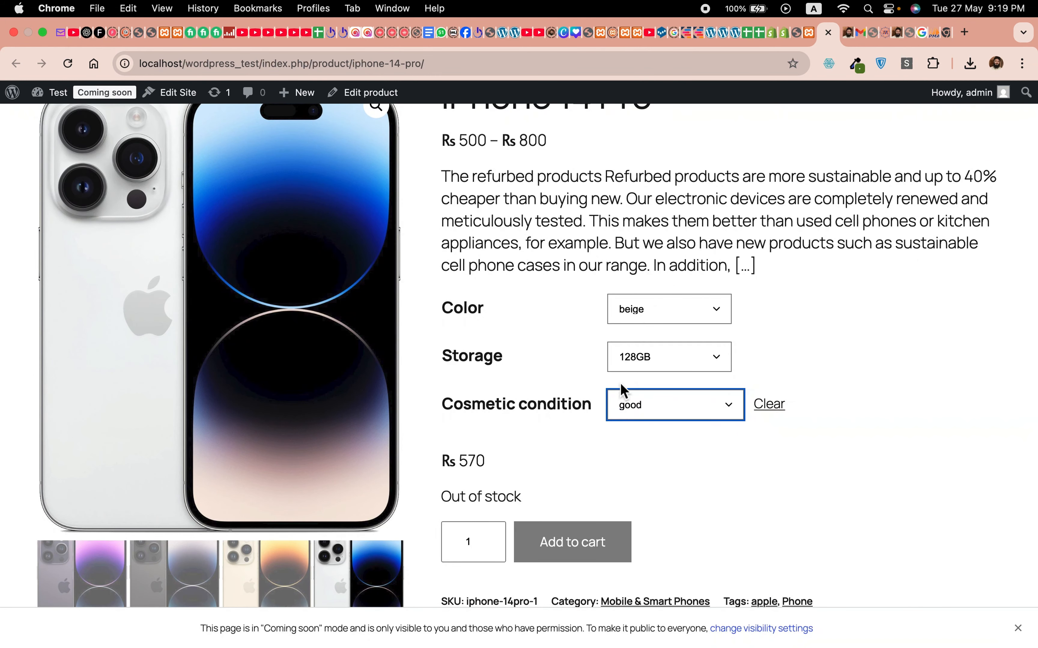
pyautogui.click(645, 318)
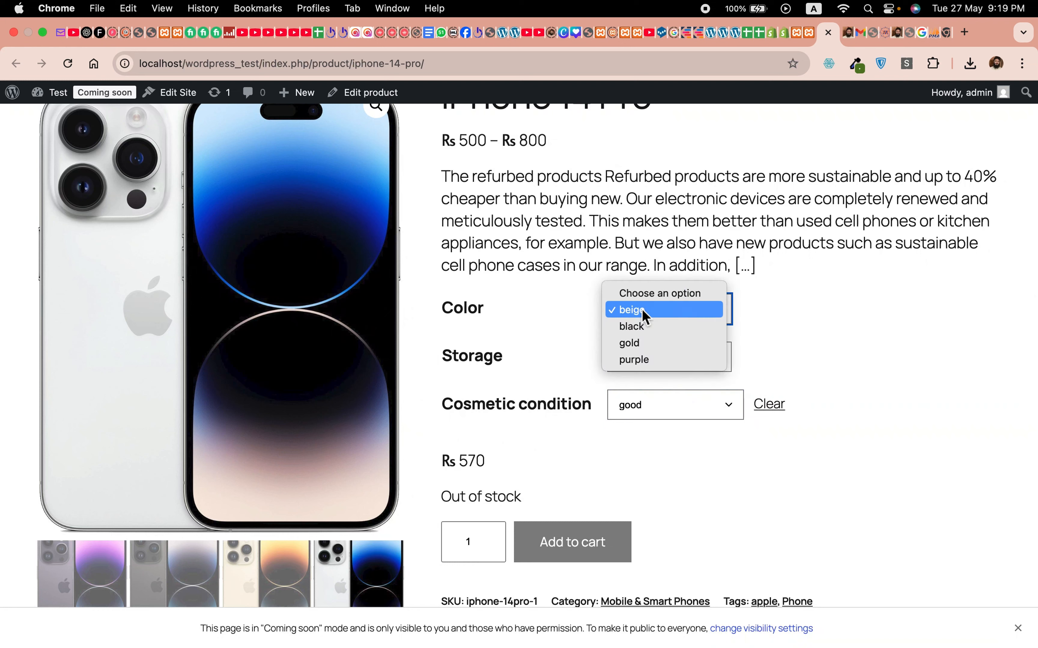
pyautogui.click(645, 325)
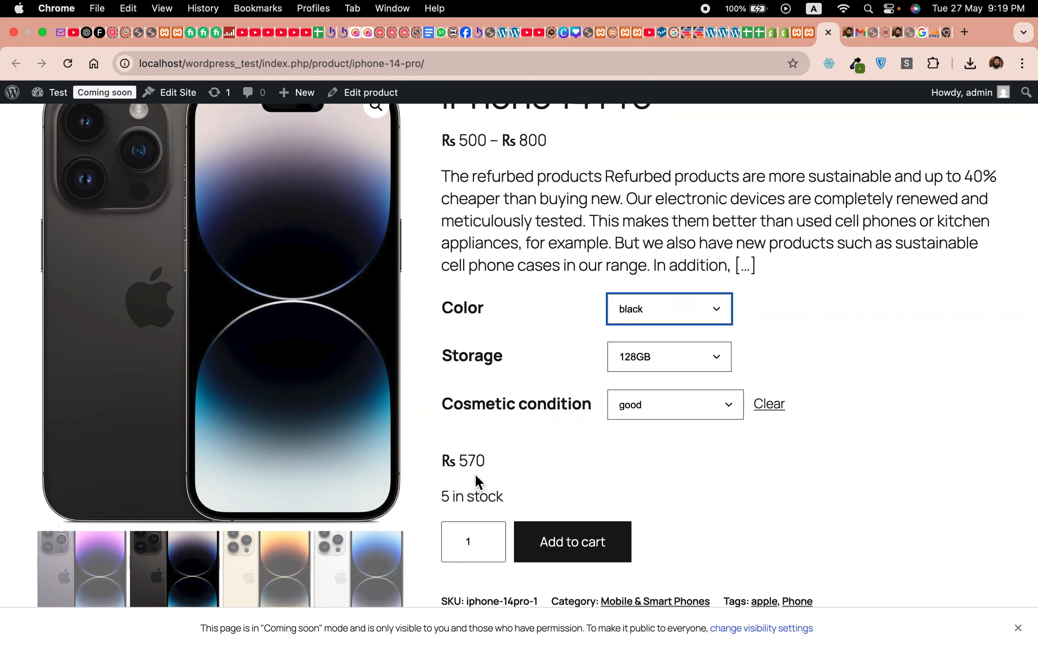
pyautogui.click(646, 363)
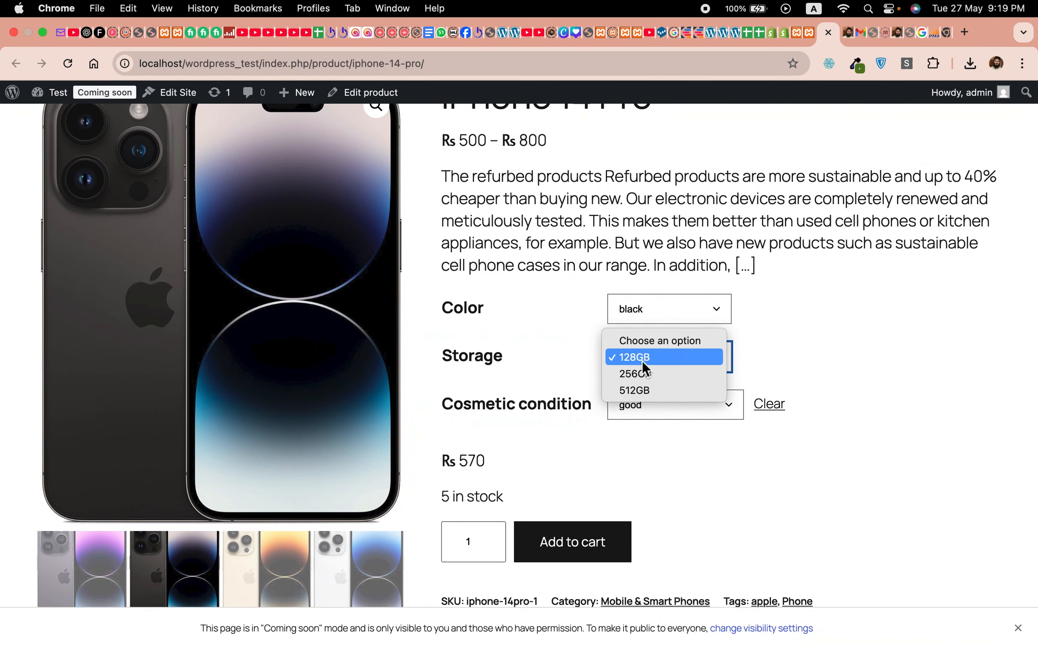
pyautogui.click(642, 374)
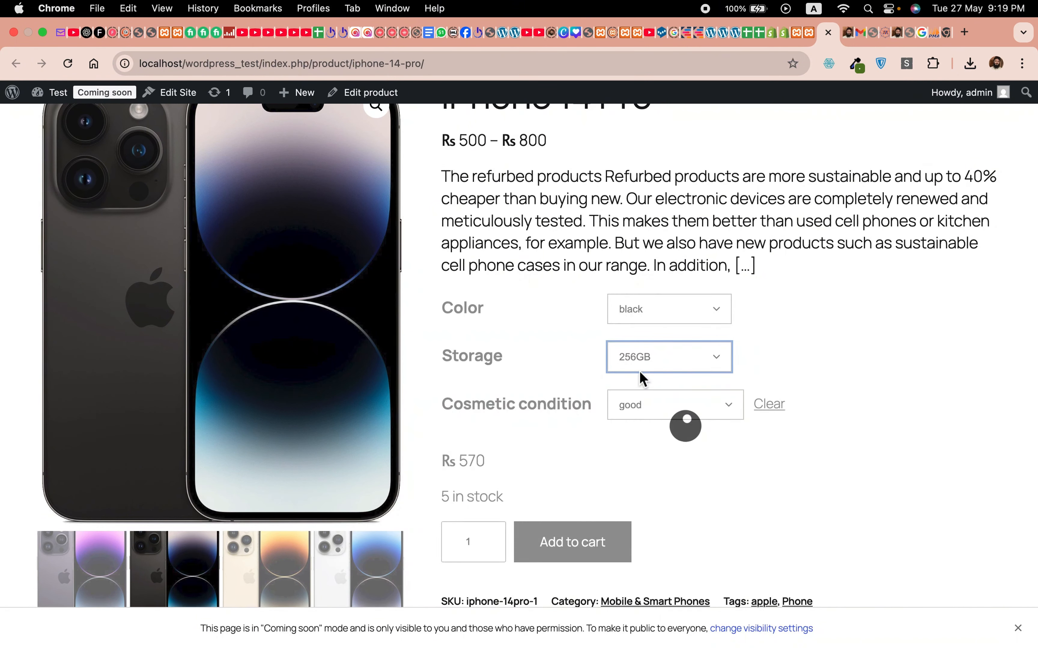
pyautogui.click(640, 418)
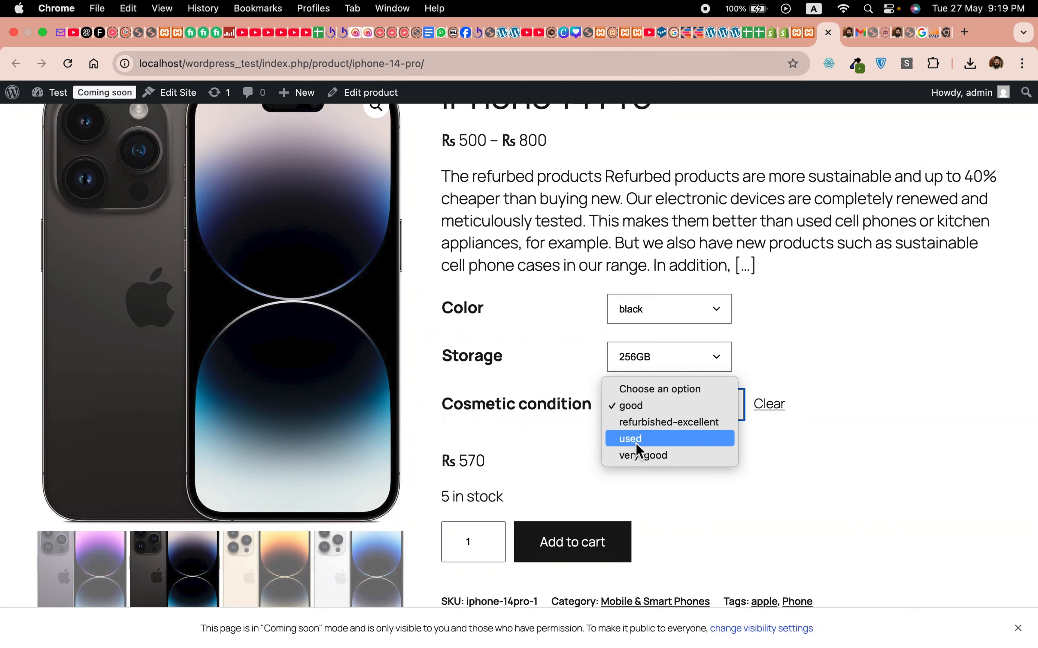
pyautogui.click(639, 455)
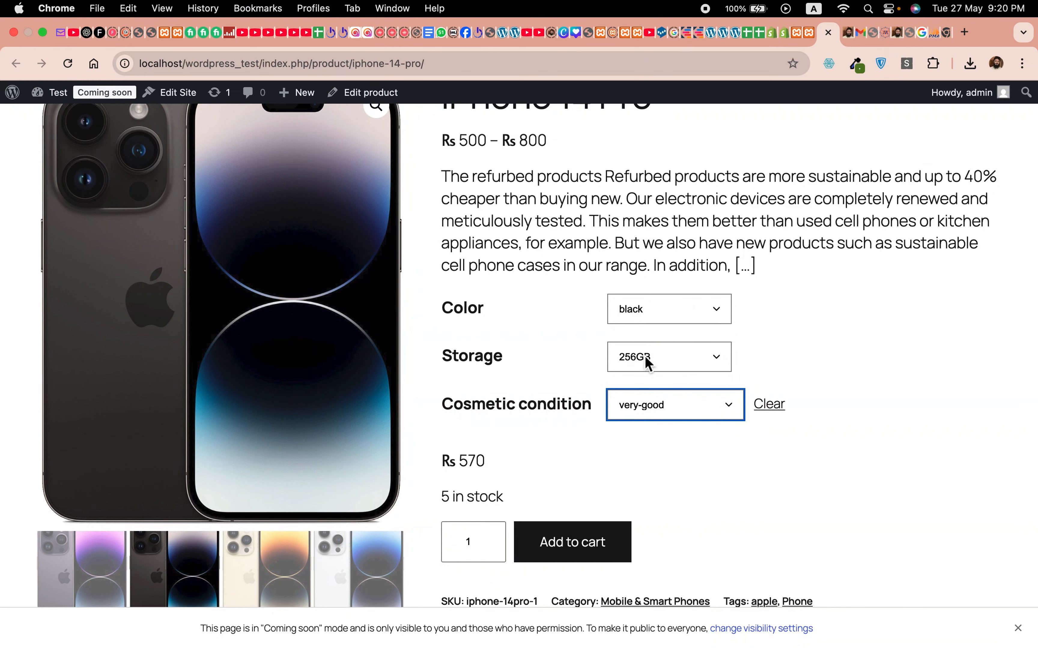
# Switch the iPhone 14 Pro variation's color to gold and its storage to 512GB to check that combination
pyautogui.click(643, 308)
pyautogui.click(641, 334)
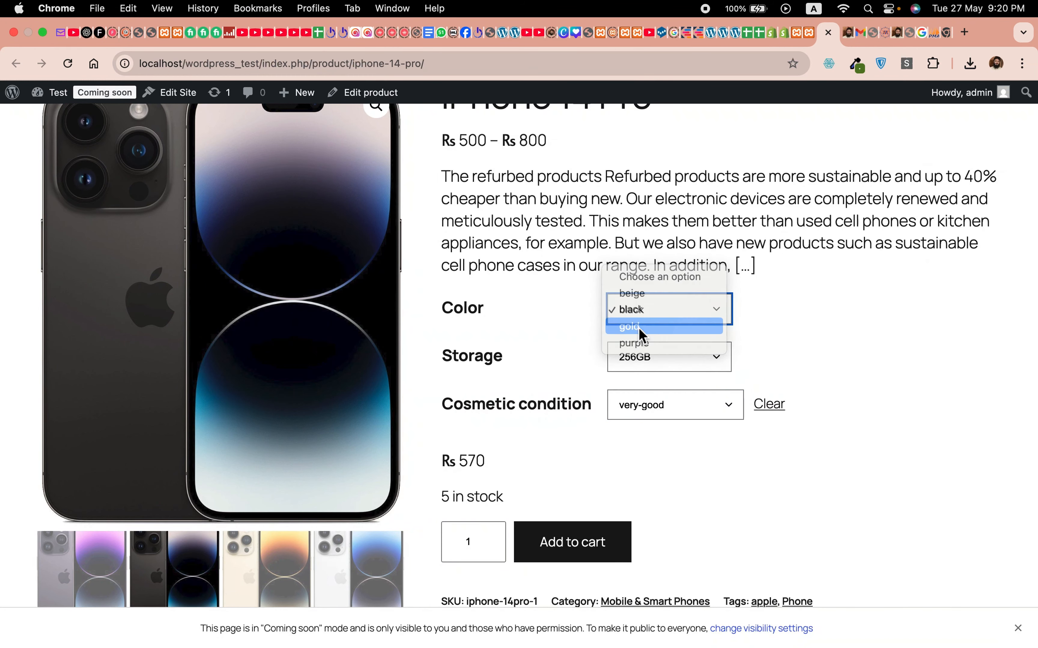
pyautogui.click(637, 358)
pyautogui.click(638, 372)
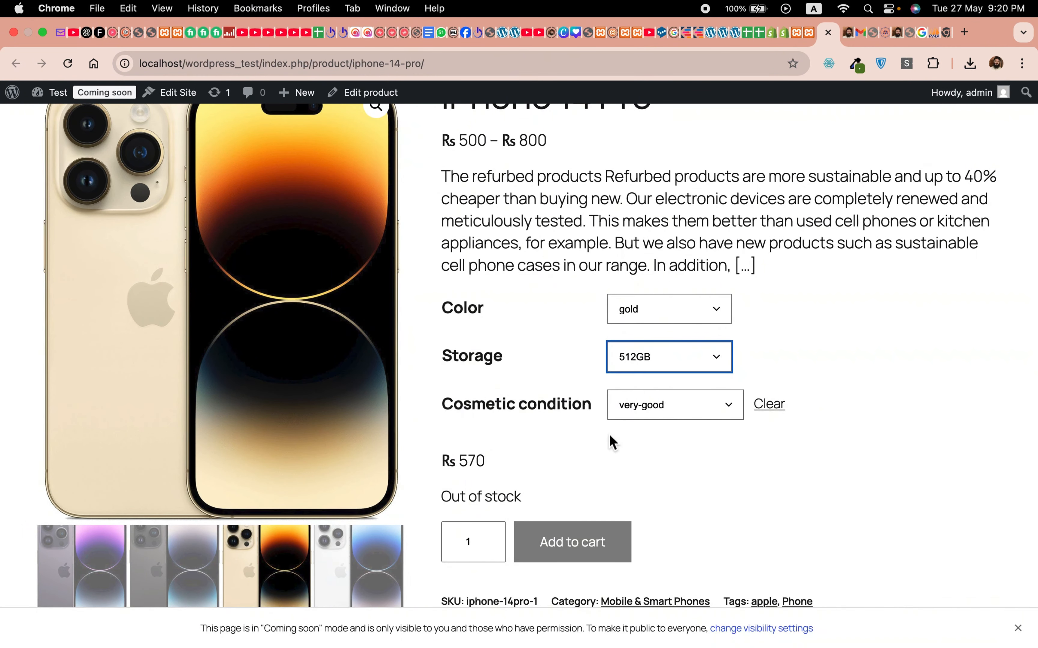
# Return to the product list and open the iPhone 14 Pro Max product page in a new browser tab
pyautogui.scroll(5, 538, 420)
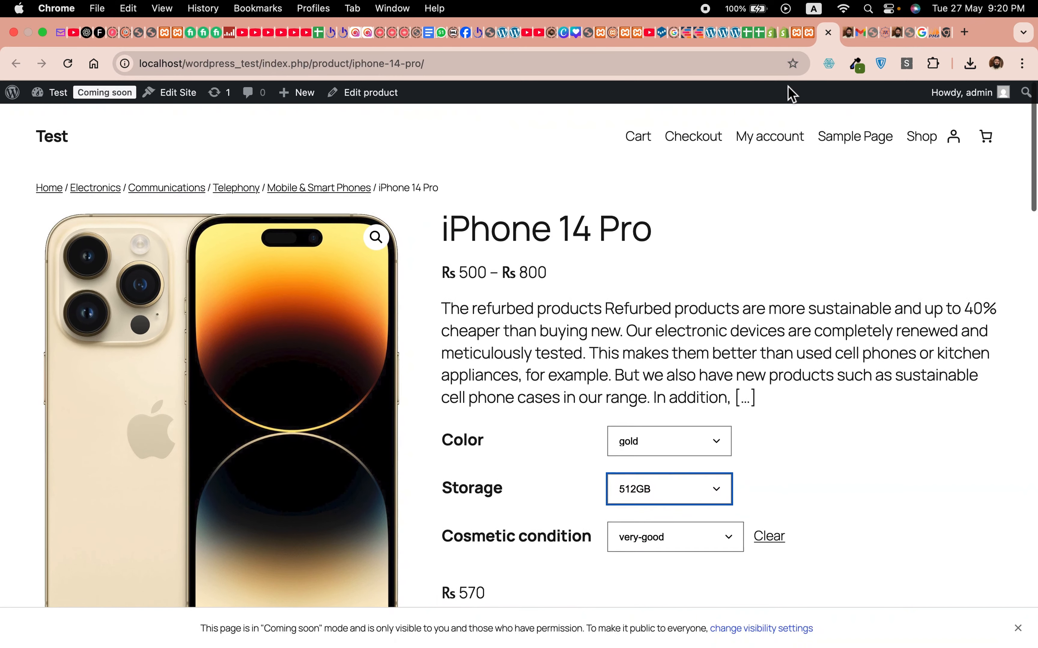
pyautogui.click(804, 37)
pyautogui.moveTo(335, 539)
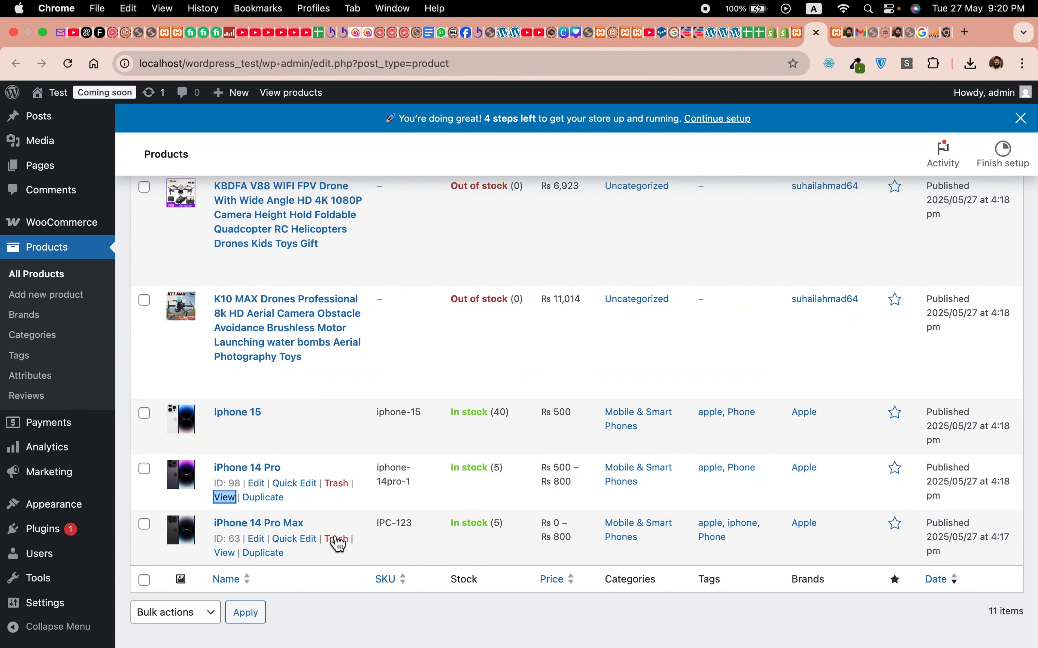
pyautogui.rightClick(233, 559)
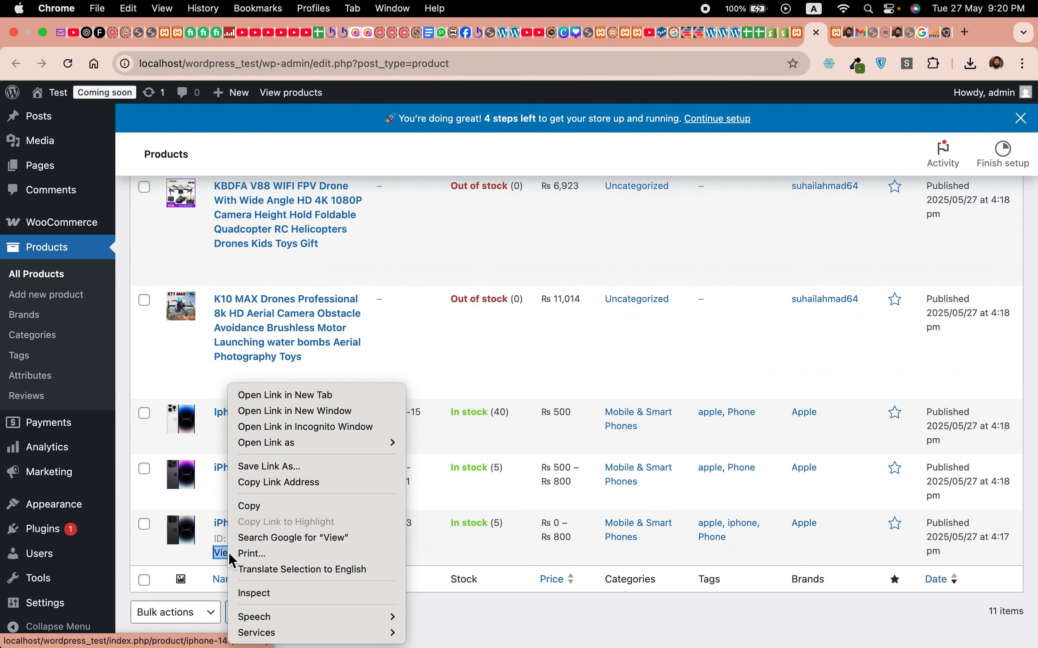
pyautogui.click(307, 396)
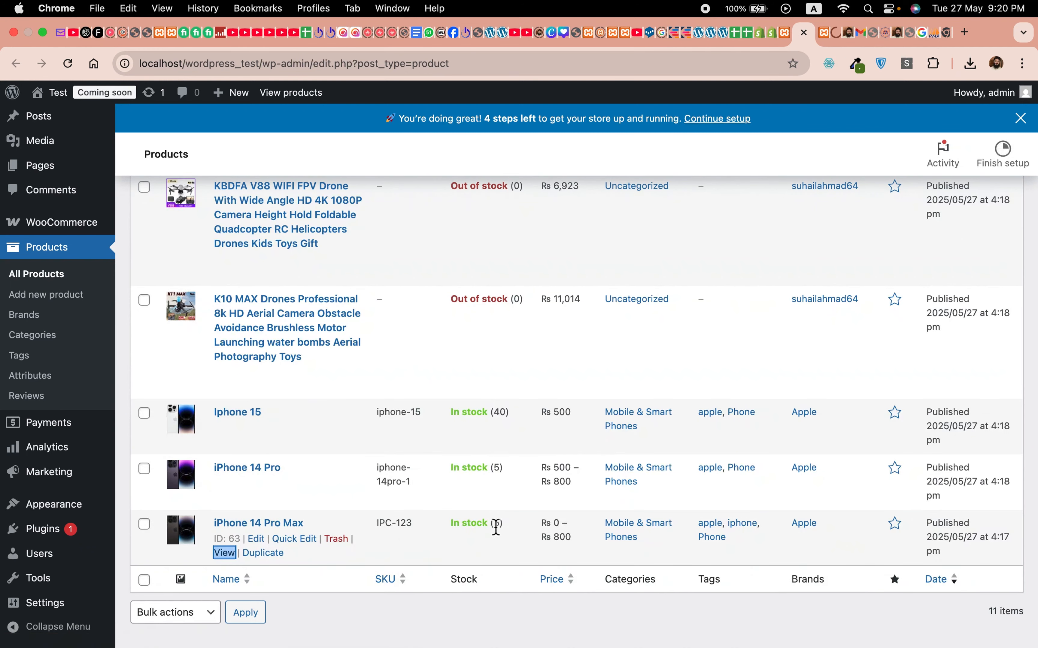
pyautogui.click(835, 38)
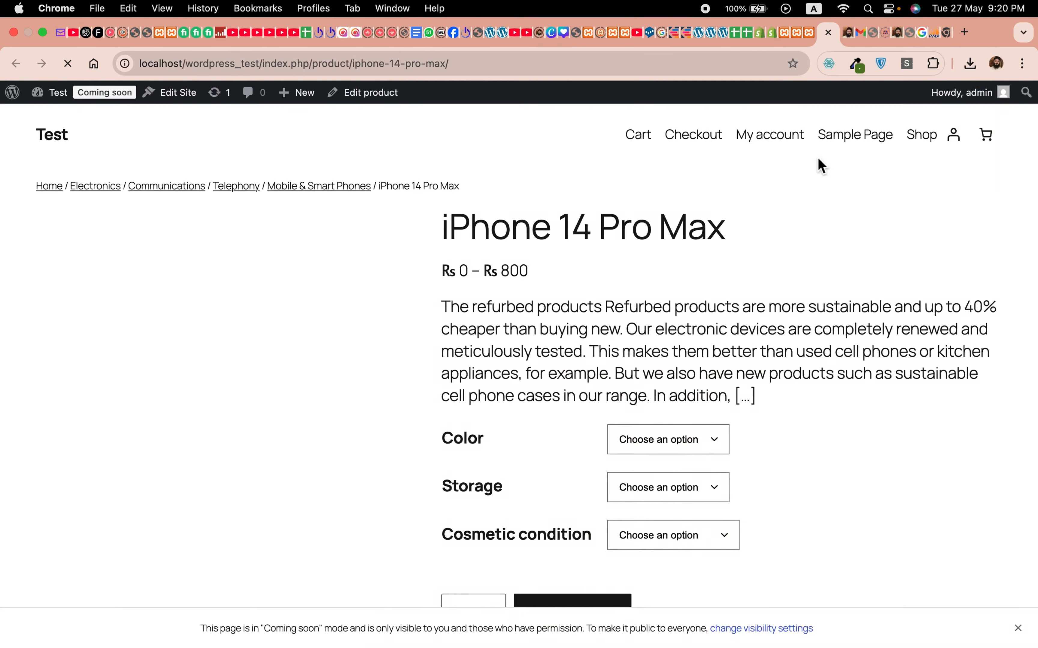
# Check the iPhone 14 Pro Max variation with color black, storage 128GB and cosmetic condition good
pyautogui.click(667, 450)
pyautogui.click(655, 461)
pyautogui.click(652, 487)
pyautogui.click(646, 504)
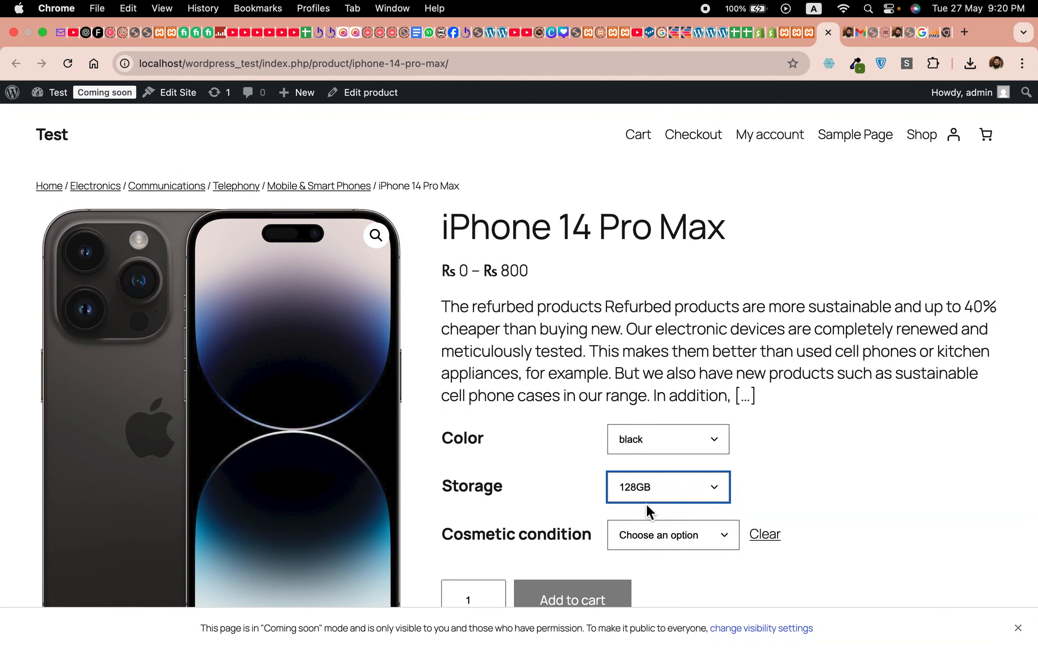
pyautogui.scroll(-5, 647, 508)
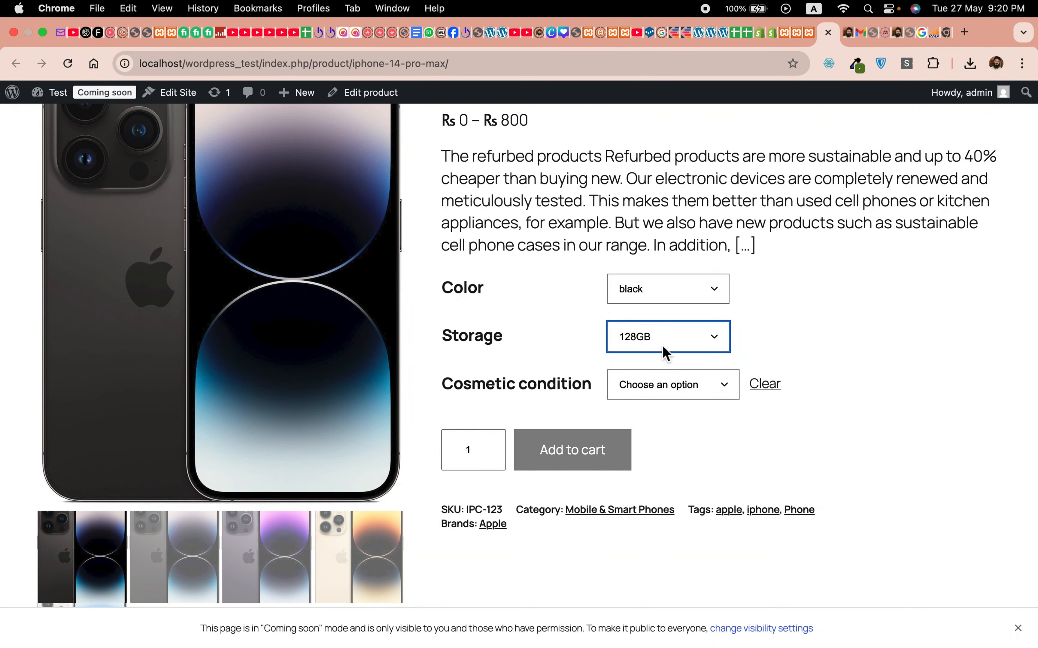
pyautogui.click(660, 386)
pyautogui.click(643, 404)
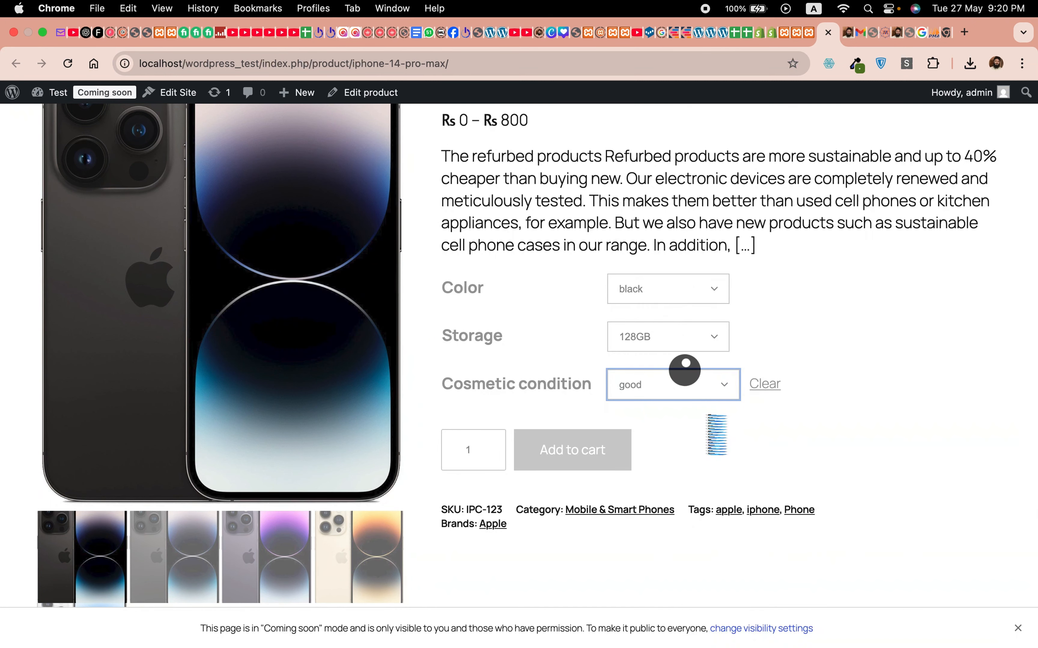
# Compare price and stock of the black 128GB iPhone 14 Pro Max in the conditions used, refurbished-certified and new
pyautogui.click(654, 389)
pyautogui.click(638, 433)
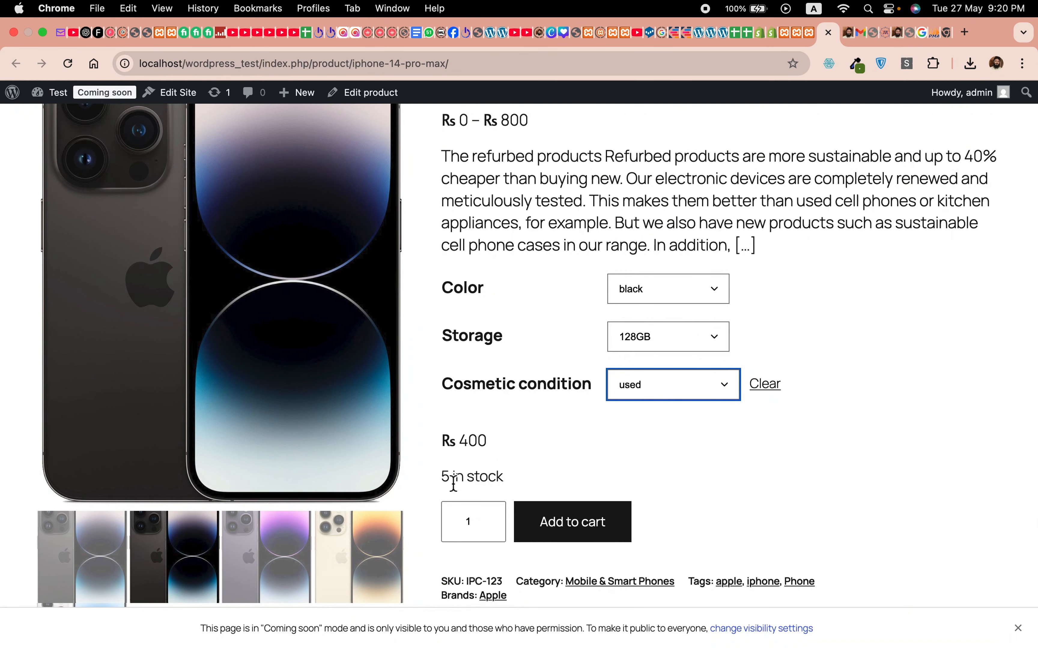
pyautogui.click(644, 387)
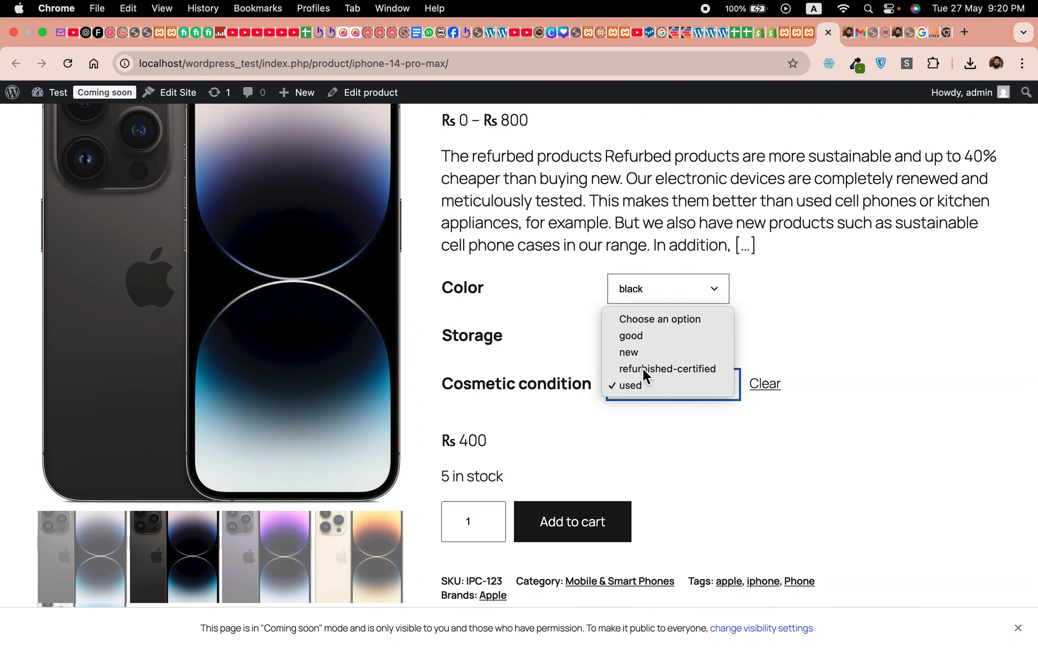
pyautogui.click(646, 367)
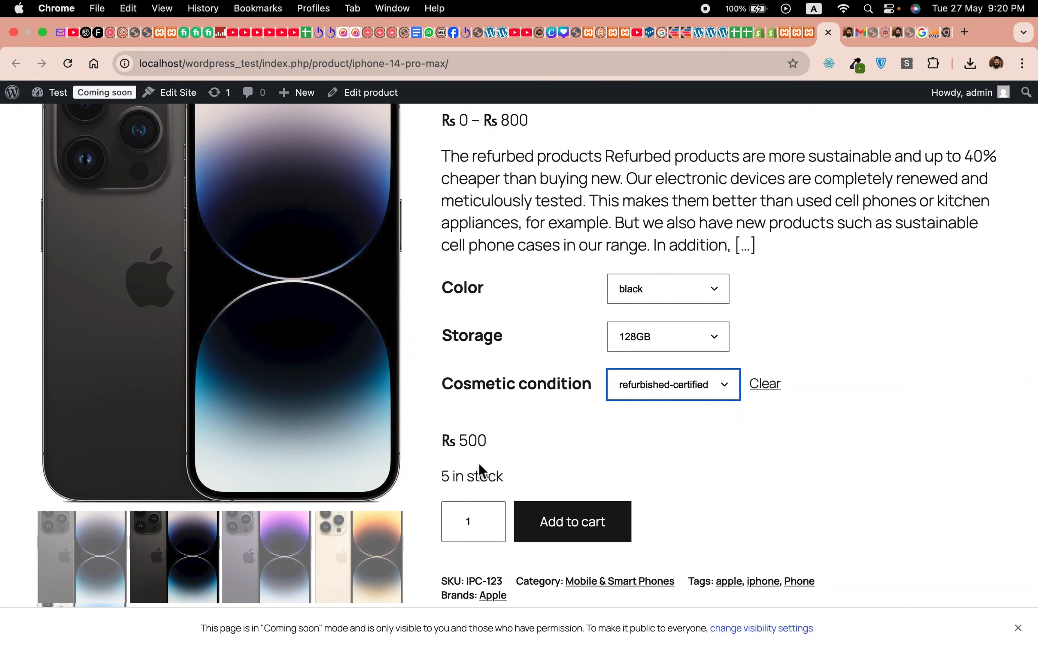
pyautogui.click(620, 386)
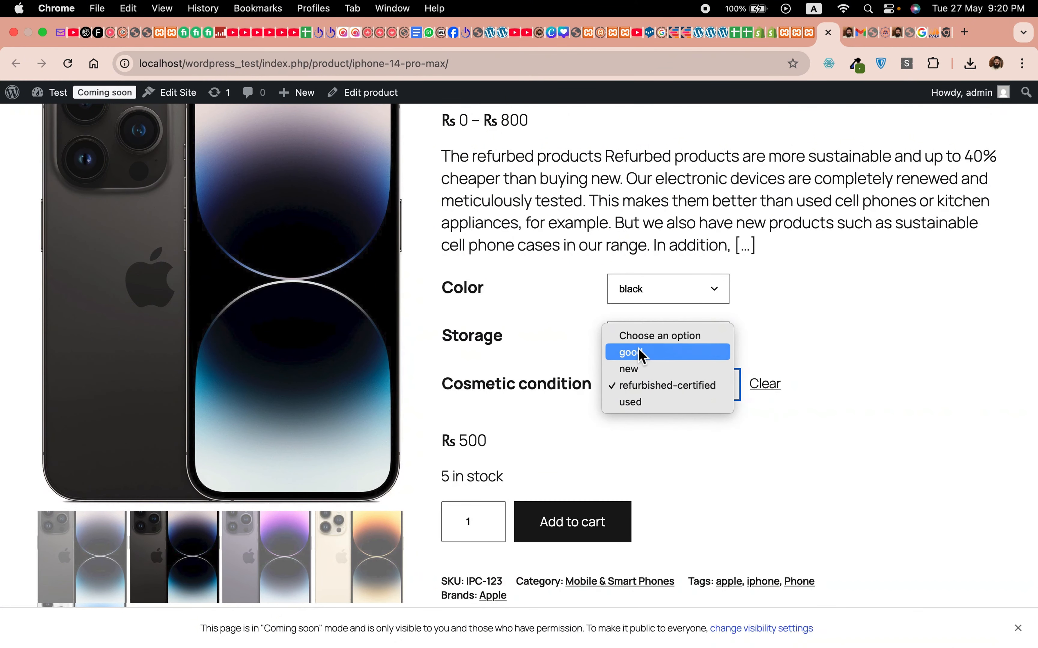
pyautogui.click(615, 368)
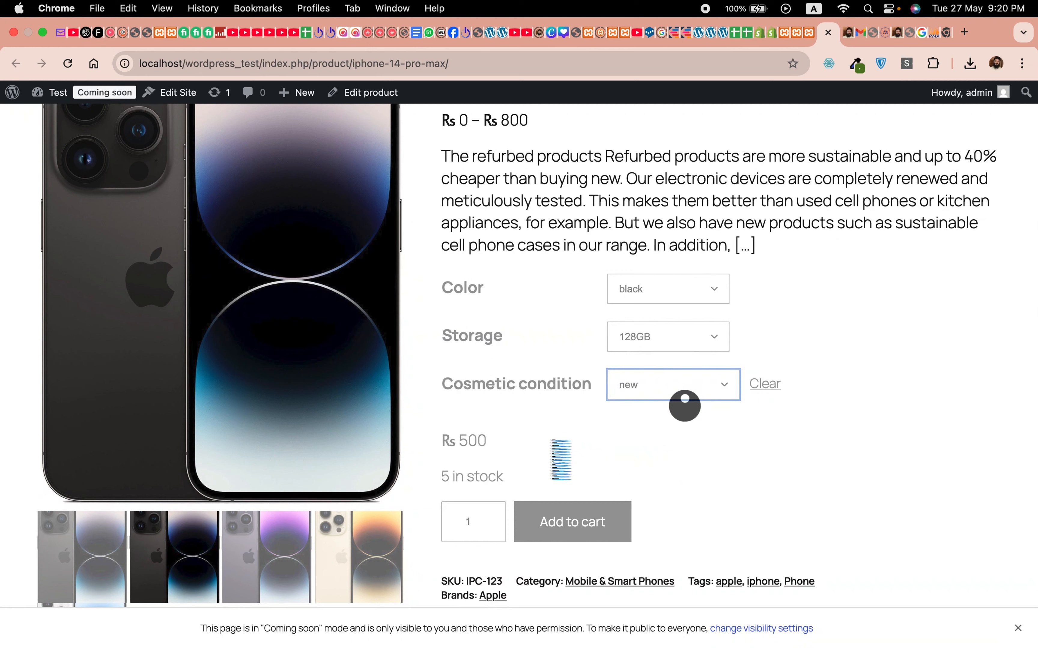
# Compare image, price and stock of the new 128GB iPhone 14 Pro Max in the colors gold, purple and white
pyautogui.click(639, 298)
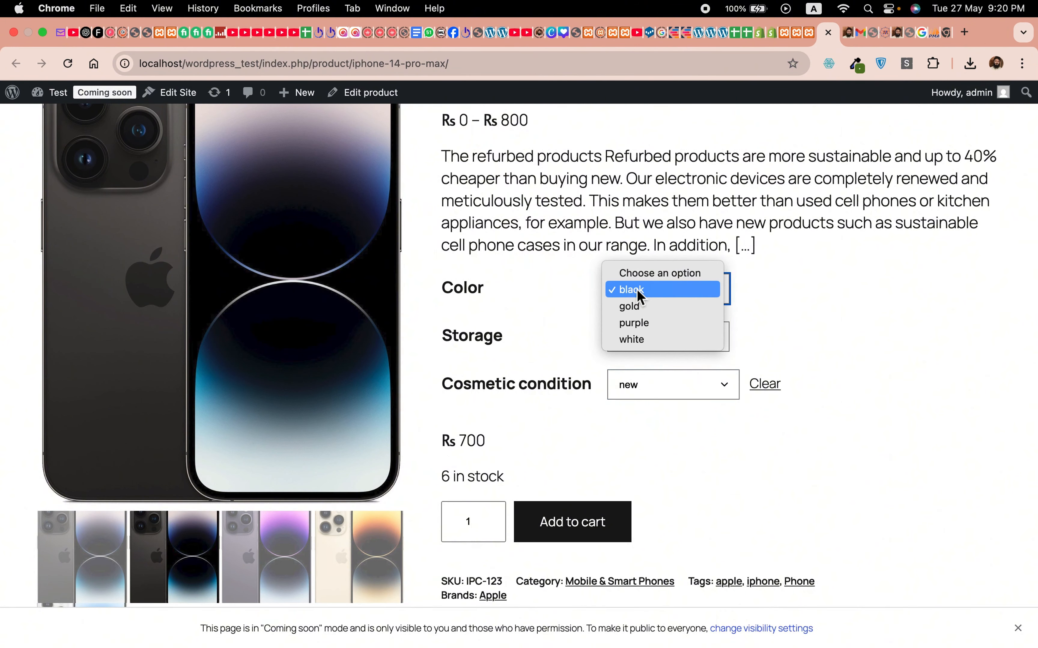
pyautogui.click(636, 313)
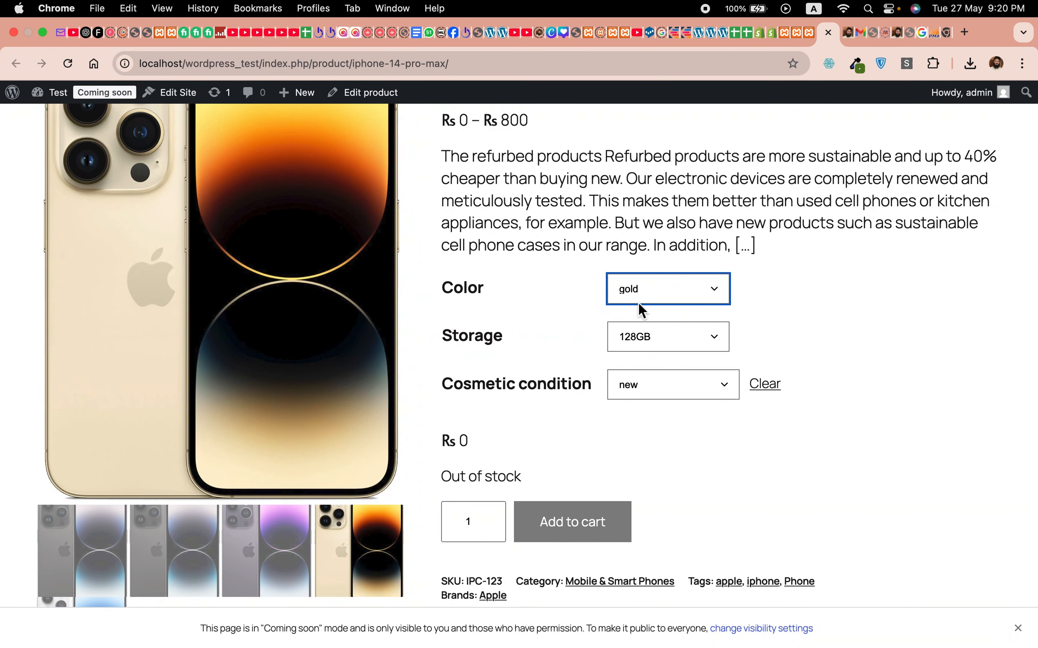
pyautogui.click(644, 293)
pyautogui.click(644, 308)
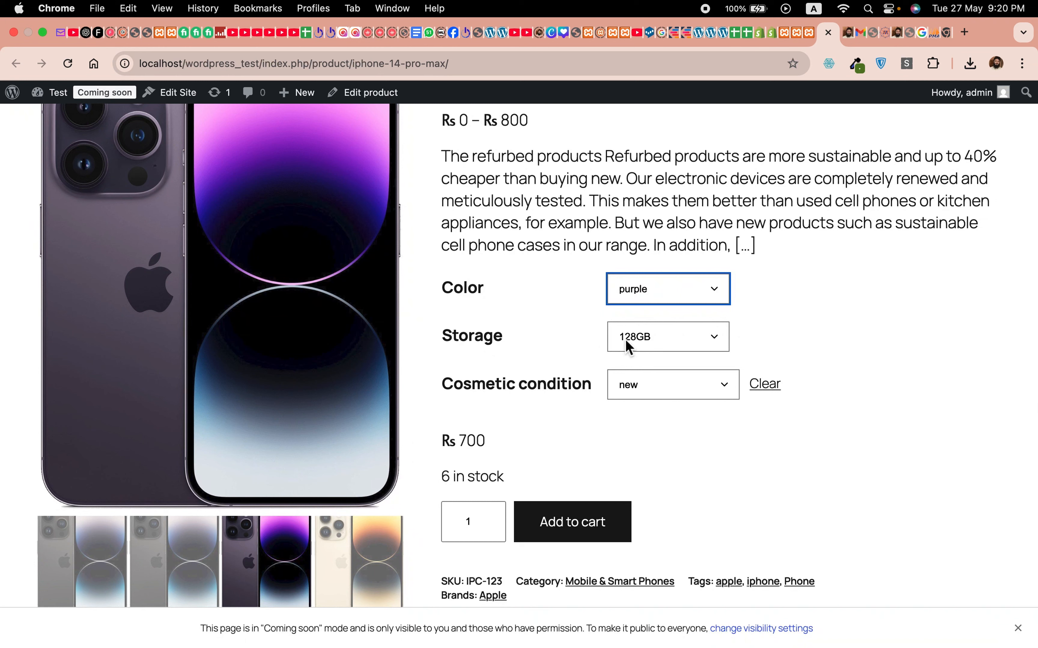
pyautogui.click(653, 302)
pyautogui.click(652, 307)
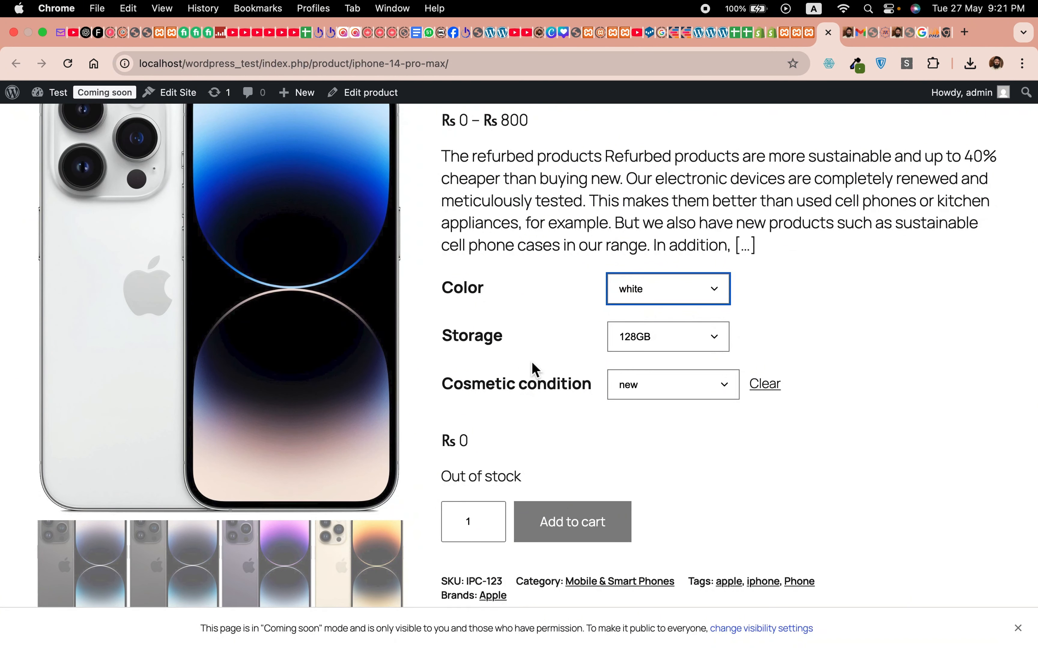
pyautogui.scroll(5, 532, 363)
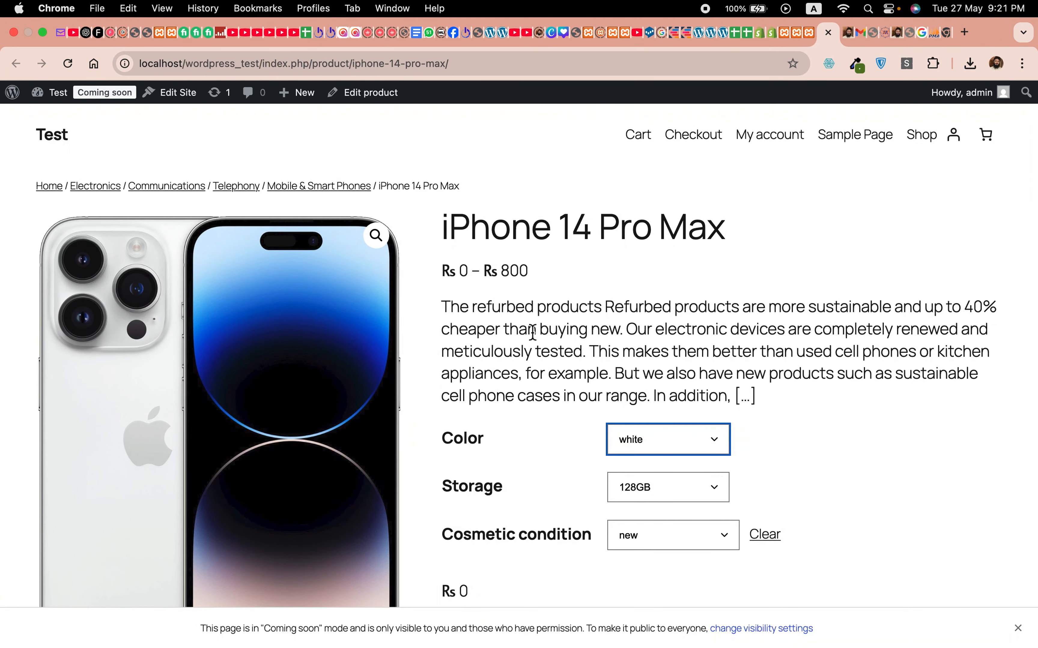
# Return to the WooCommerce product list and review the imported products from the start of the list
pyautogui.click(808, 36)
pyautogui.click(795, 36)
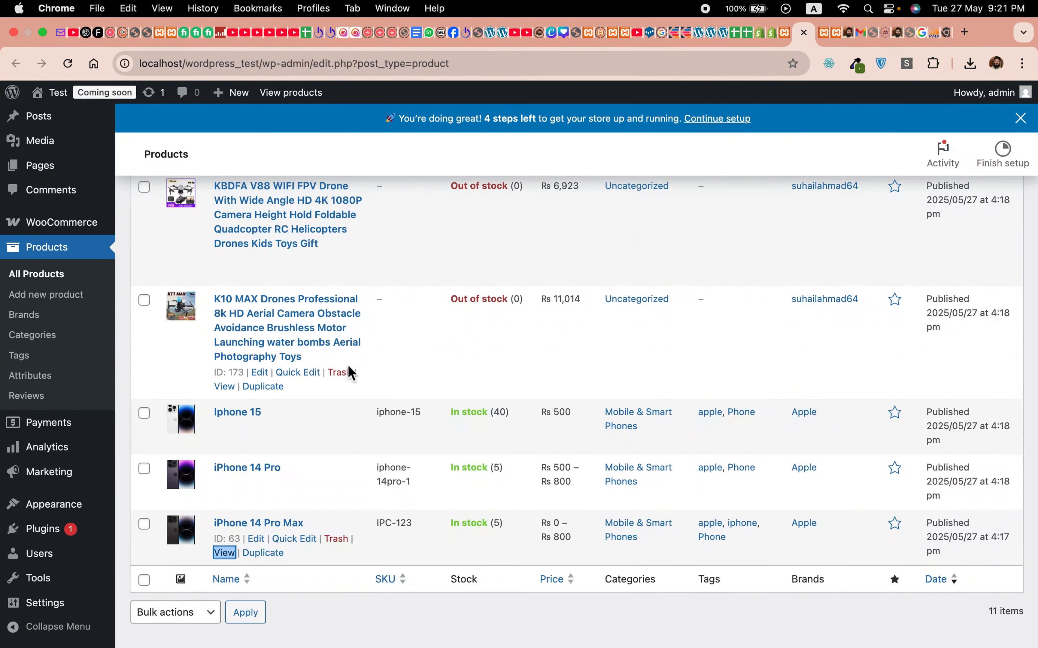
pyautogui.scroll(10, 347, 371)
pyautogui.scroll(2, 278, 390)
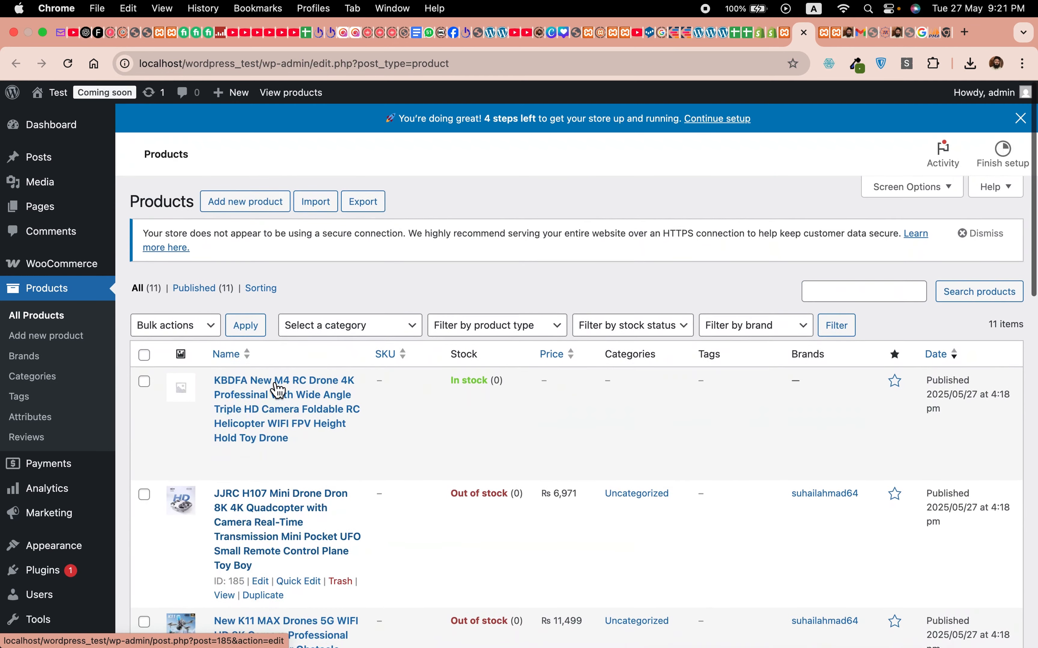